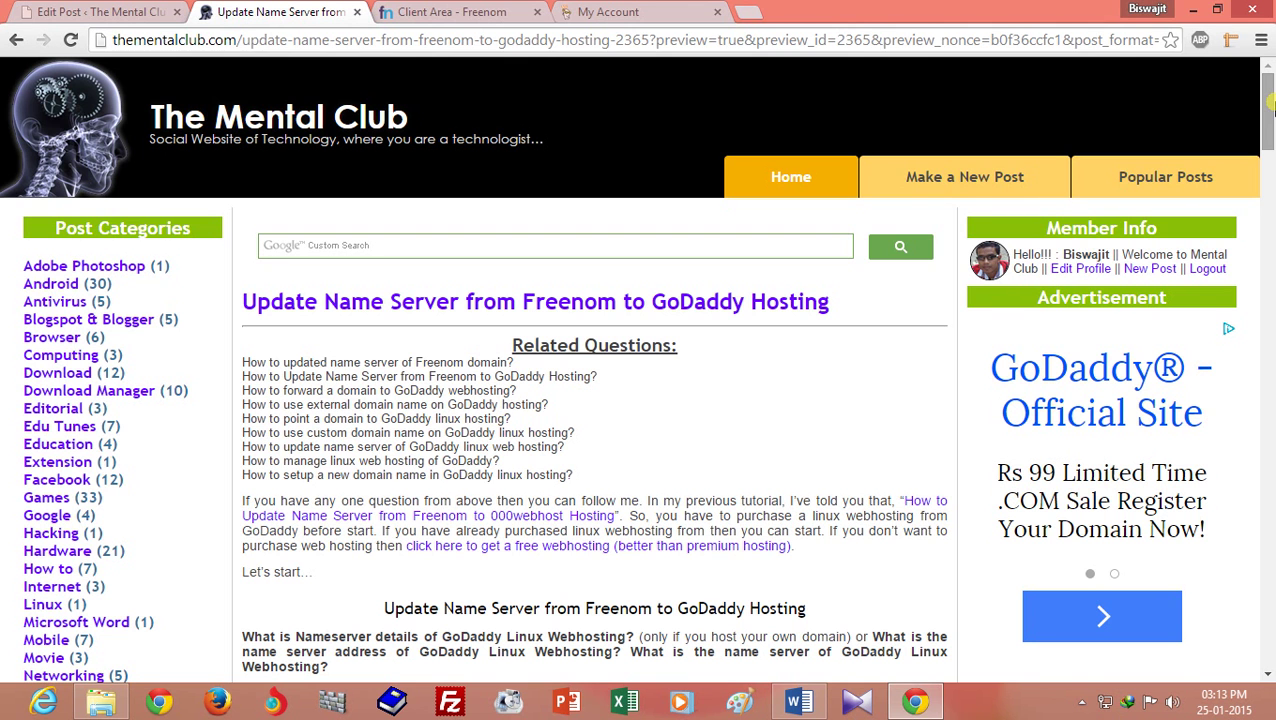
Switch to the GoDaddy 'My Account' tab.
left_click(622, 10)
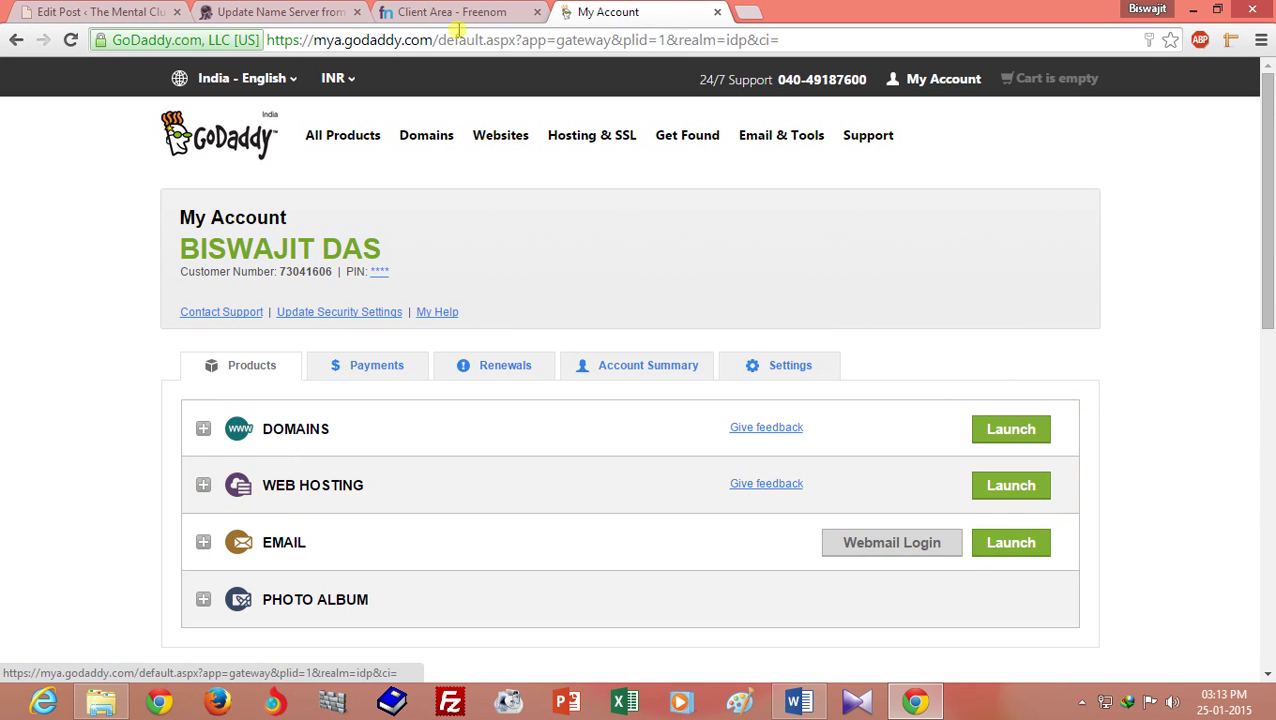
Compare the Freenom domain list with the GoDaddy account page.
left_click(515, 14)
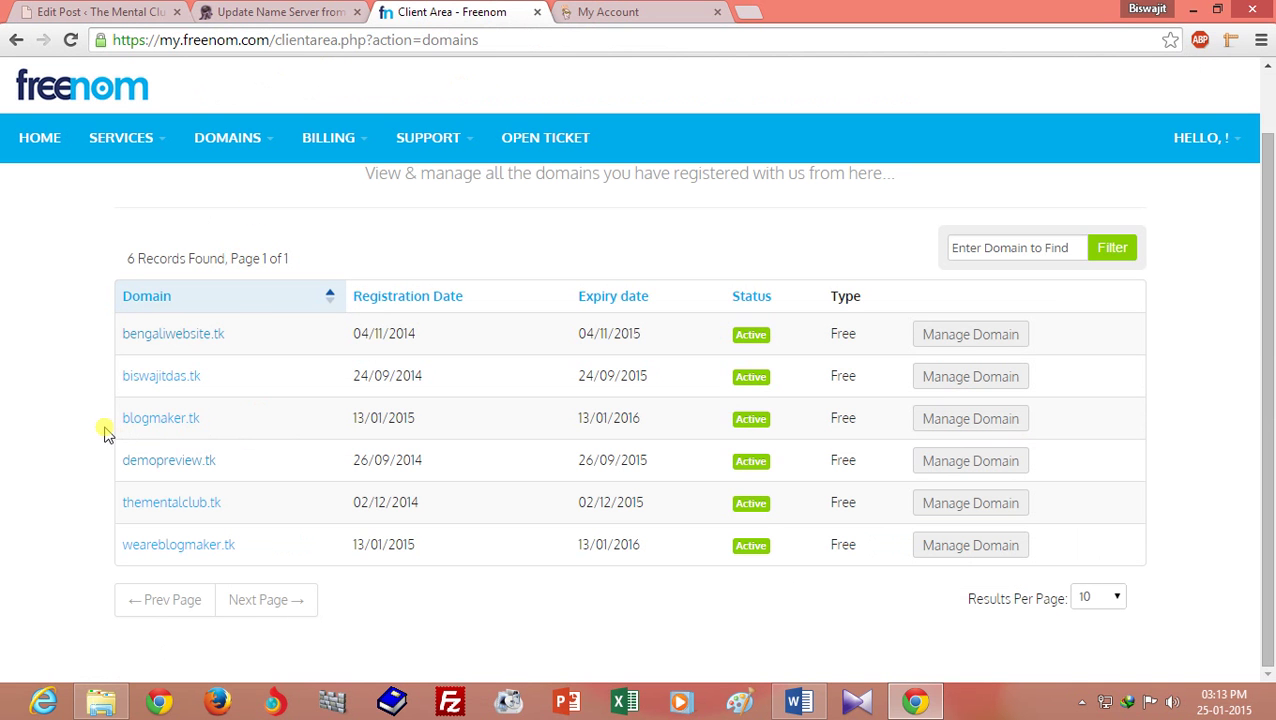
left_click(628, 12)
left_click(484, 10)
left_click(617, 11)
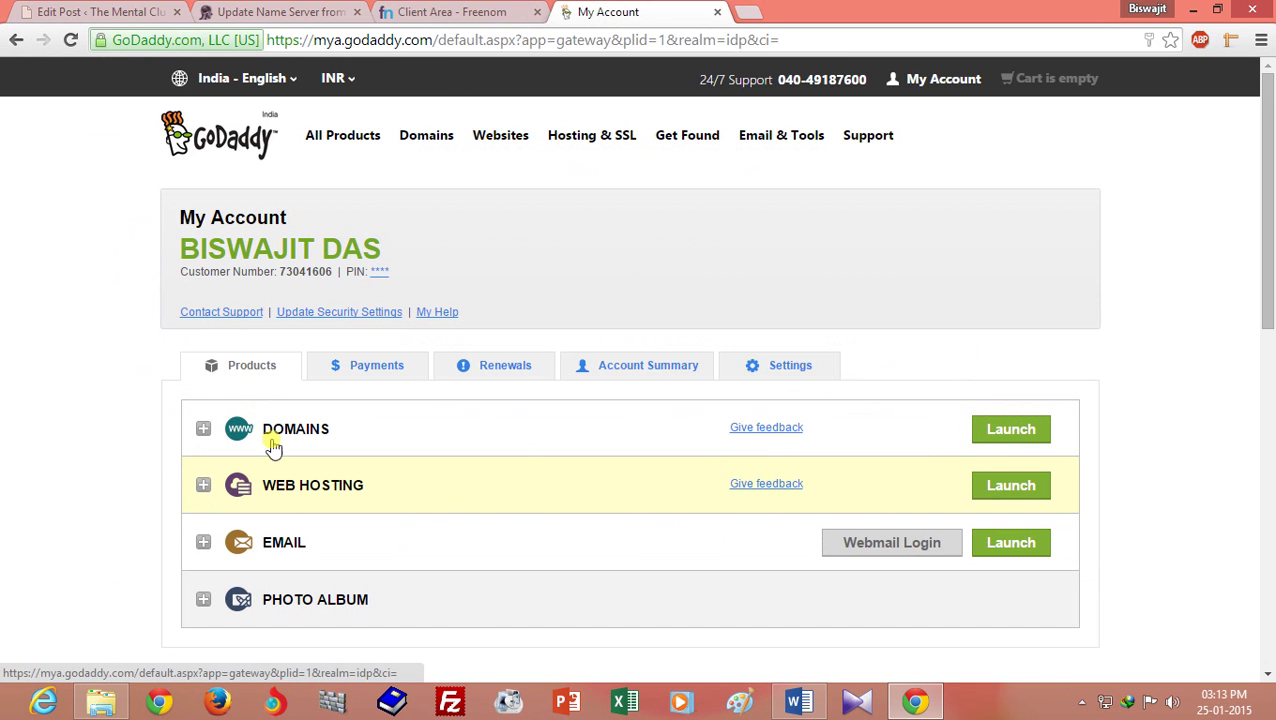
Launch the WEB HOSTING product from the GoDaddy account's product list.
left_click(939, 80)
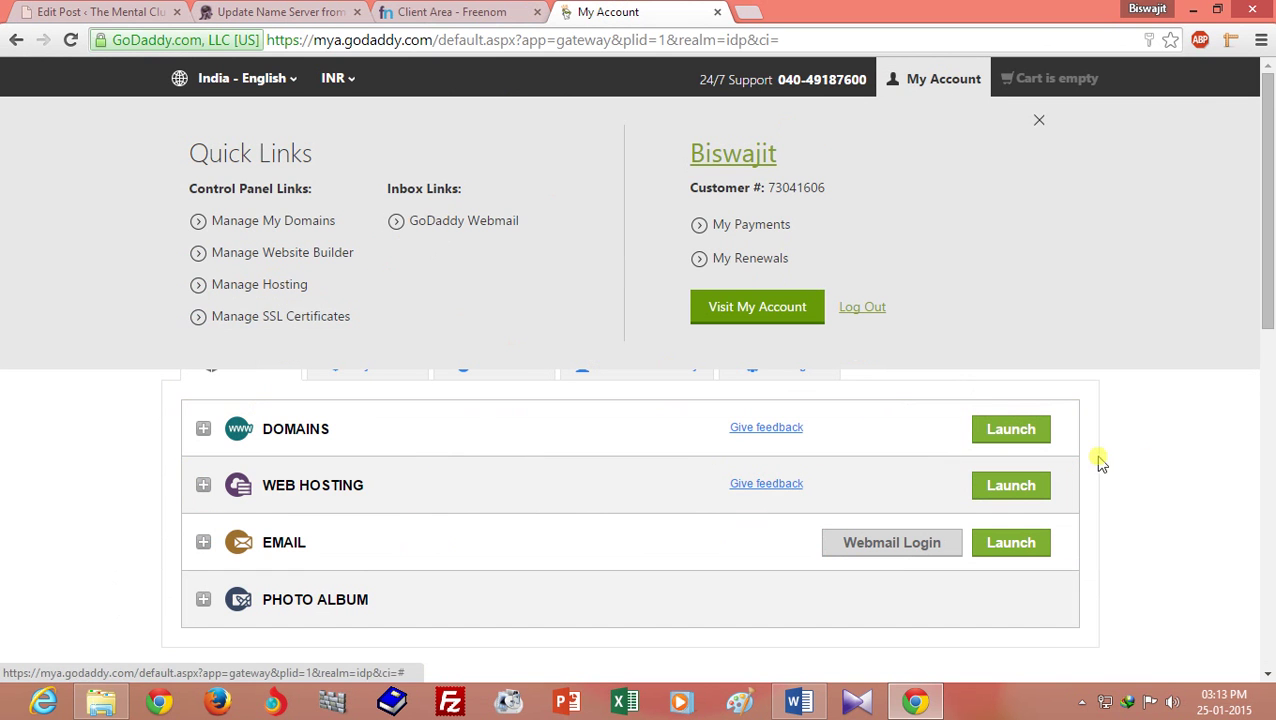
left_click(1183, 462)
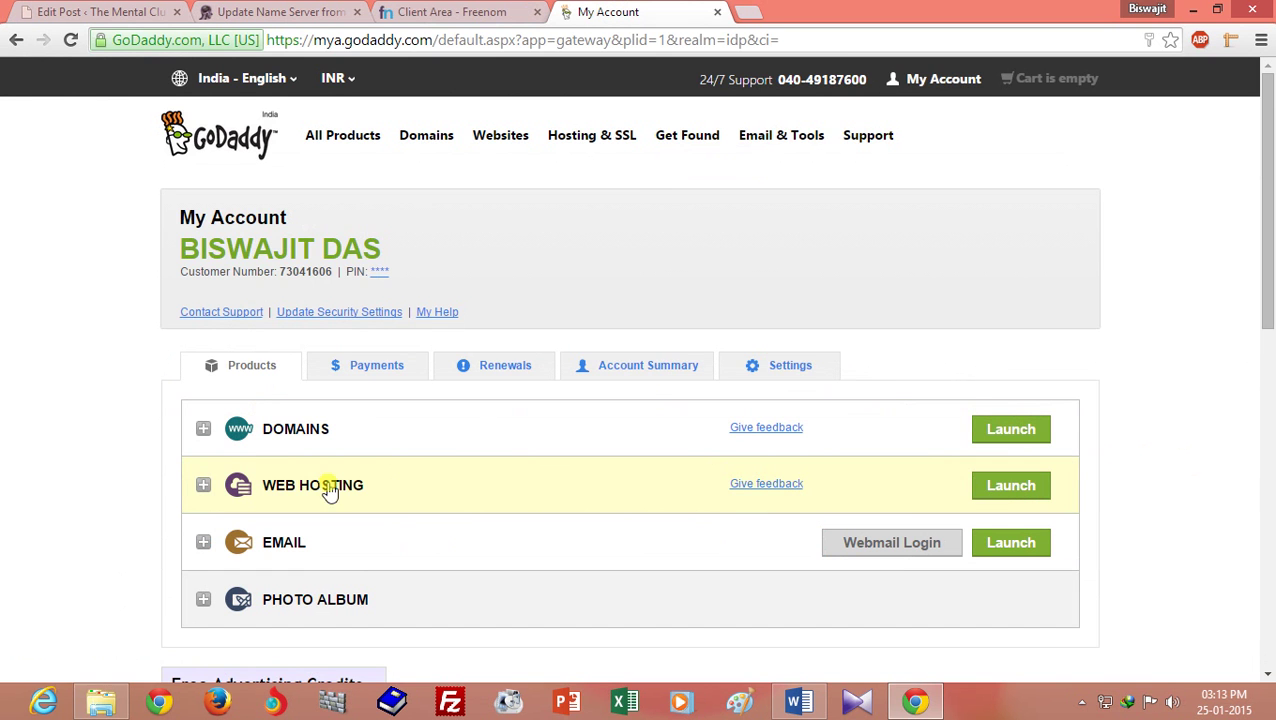
left_click(1012, 486)
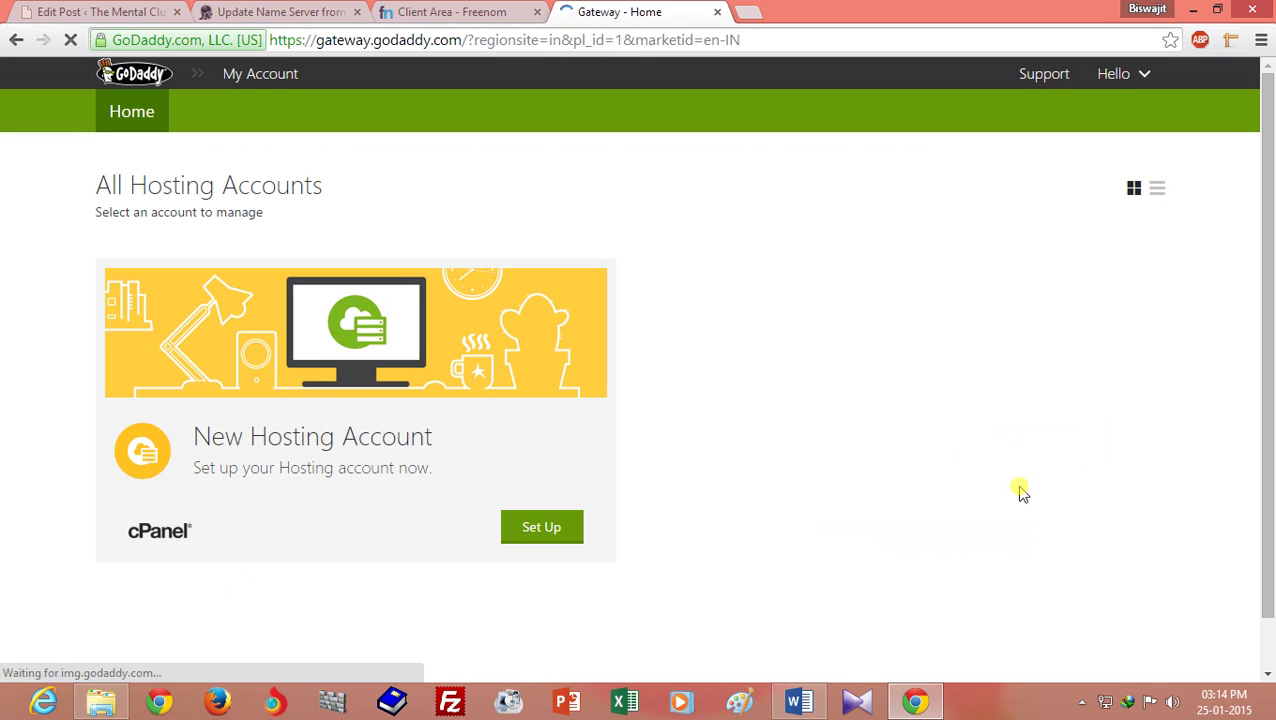
Start the hosting setup and enter blogmaker.tk as its domain.
left_click(561, 535)
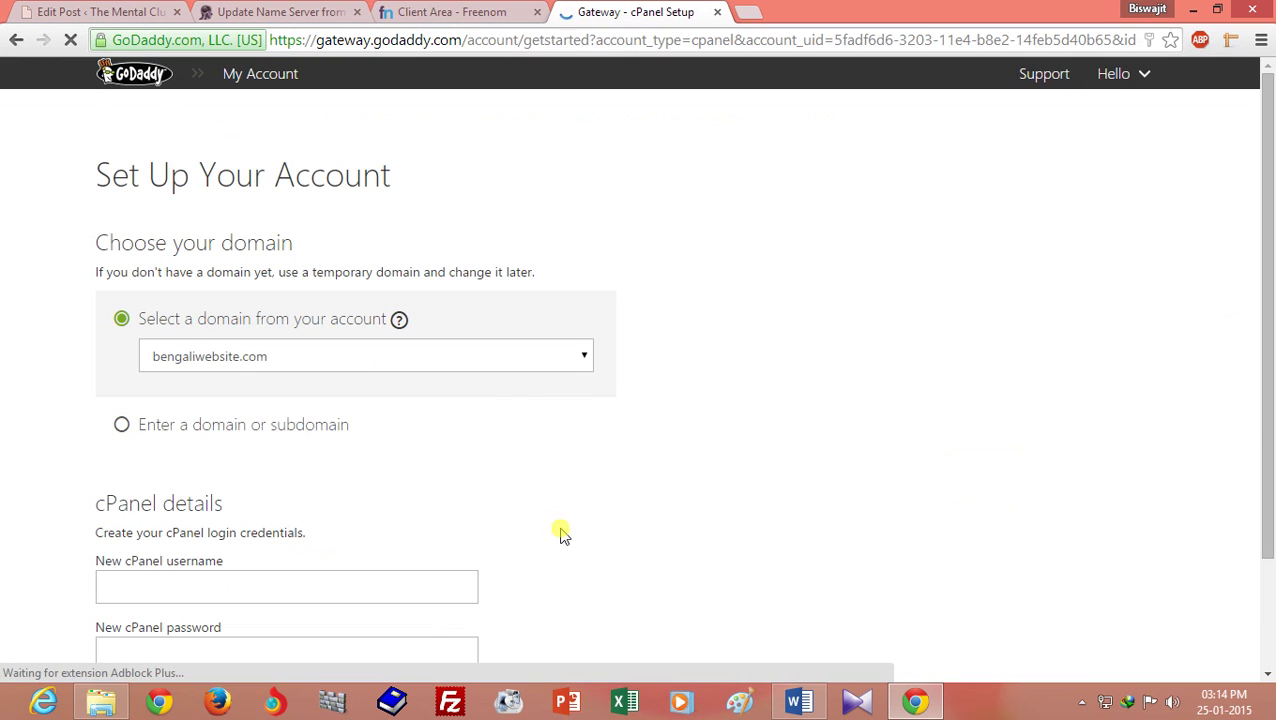
left_click(124, 428)
left_click(211, 417)
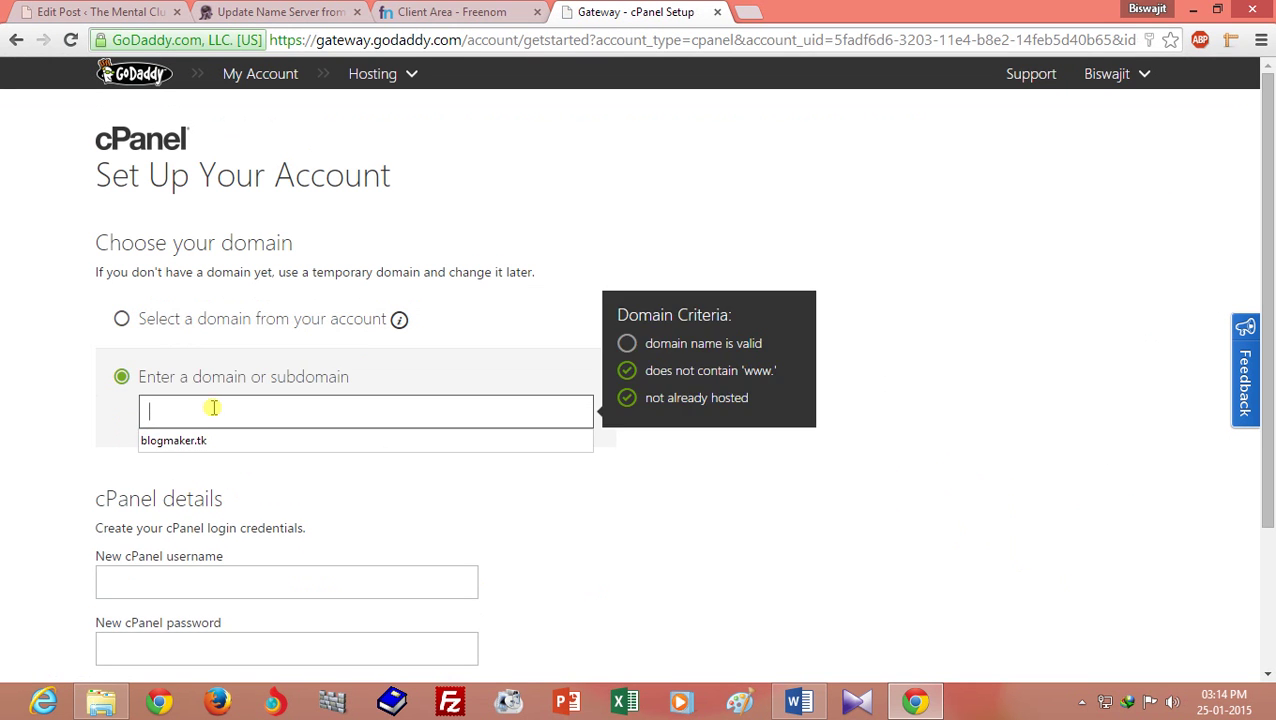
left_click(200, 447)
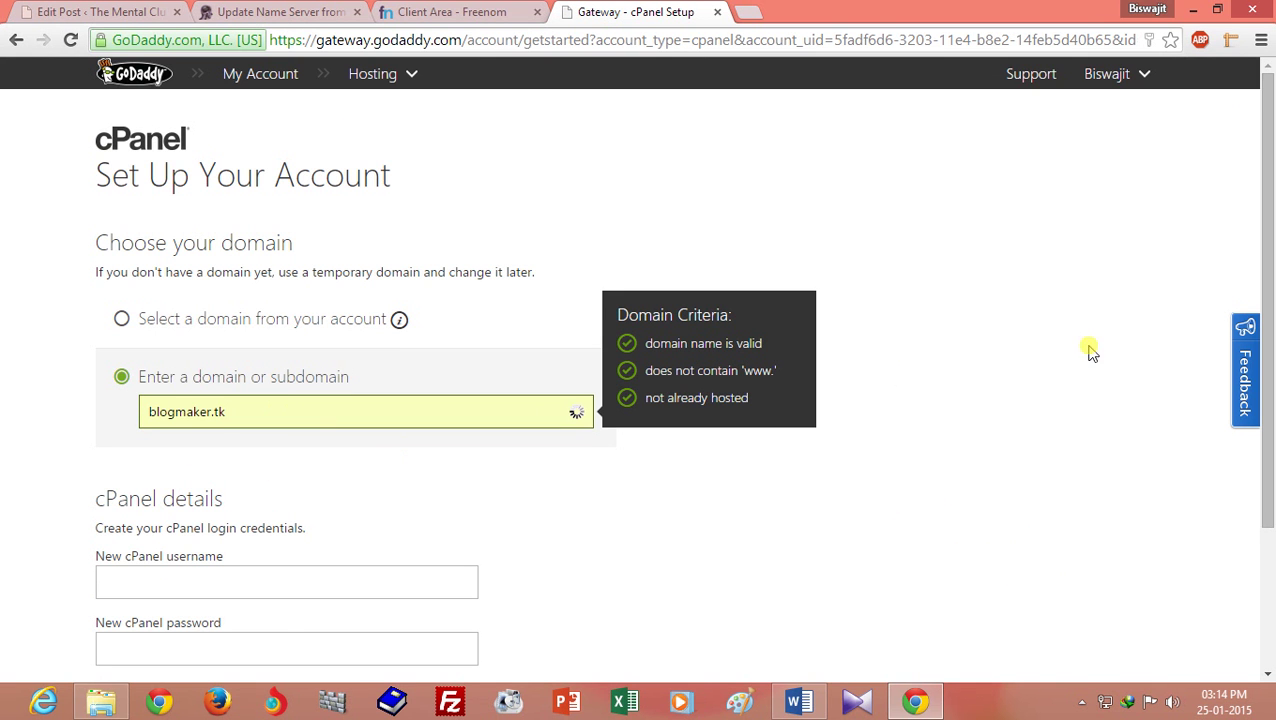
left_click_drag(1267, 295, 1268, 403)
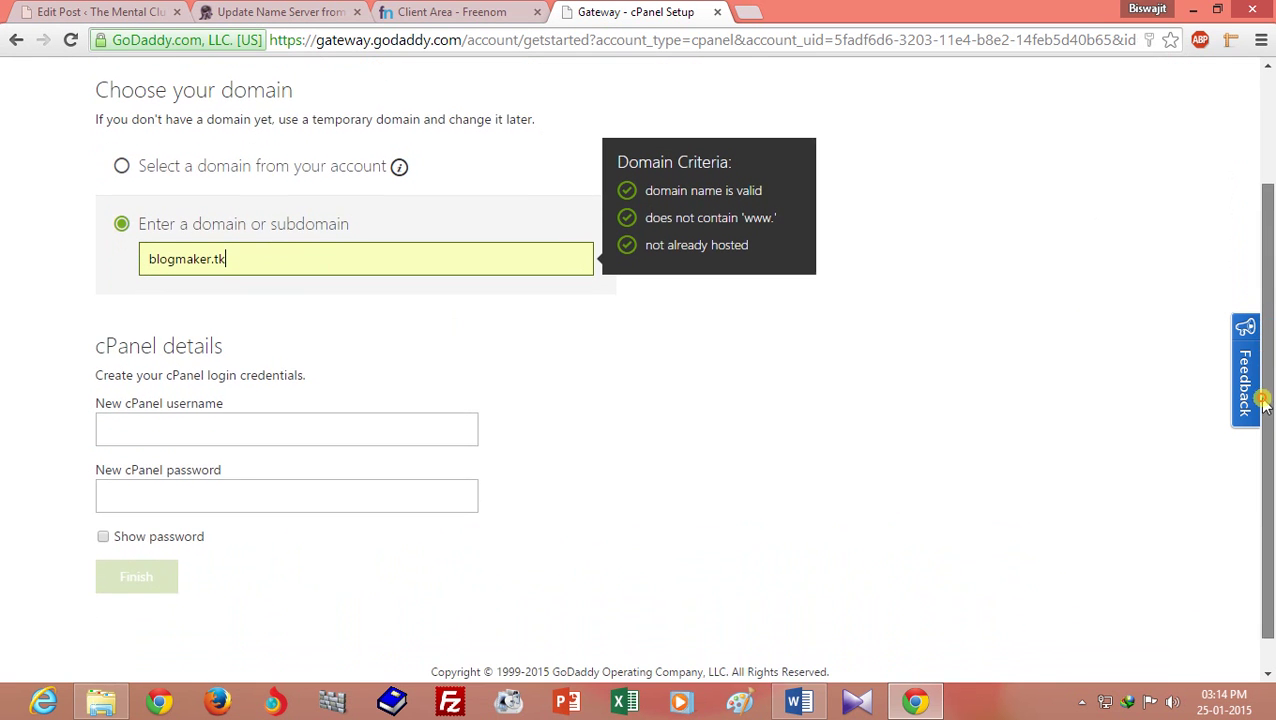
Enter a cPanel username and password, then create the account.
left_click(231, 431)
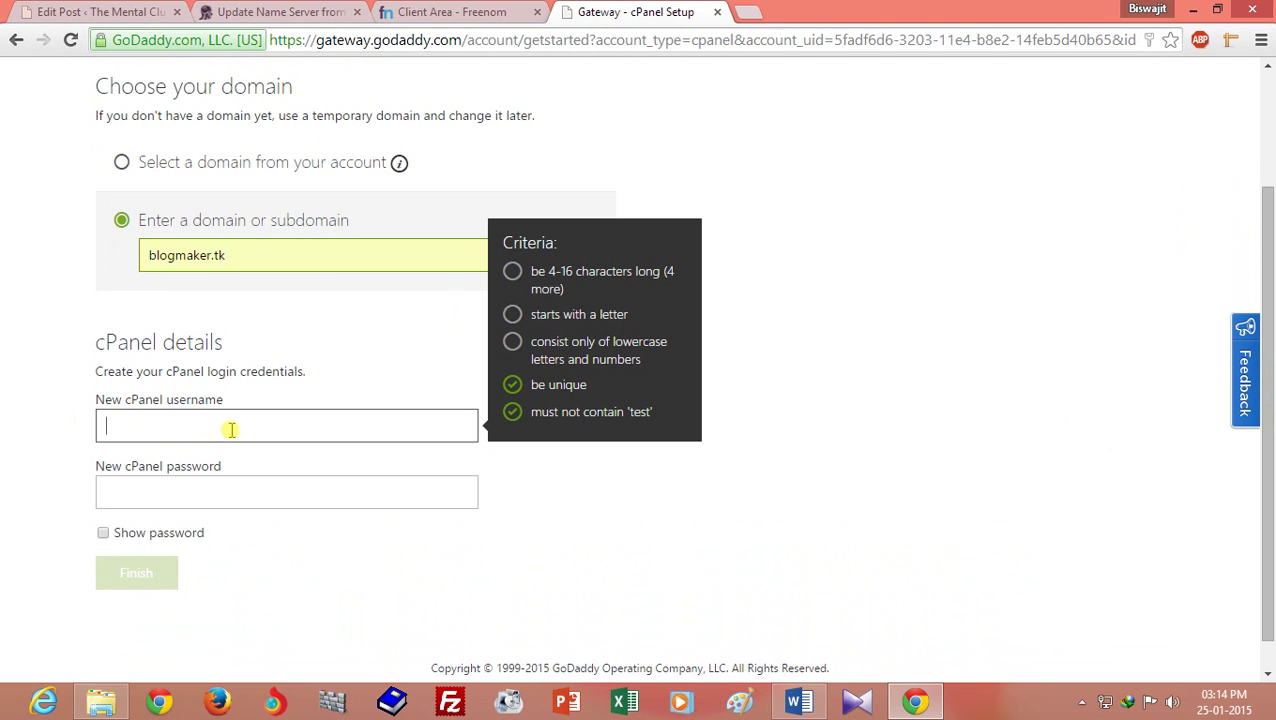
type("biswaj")
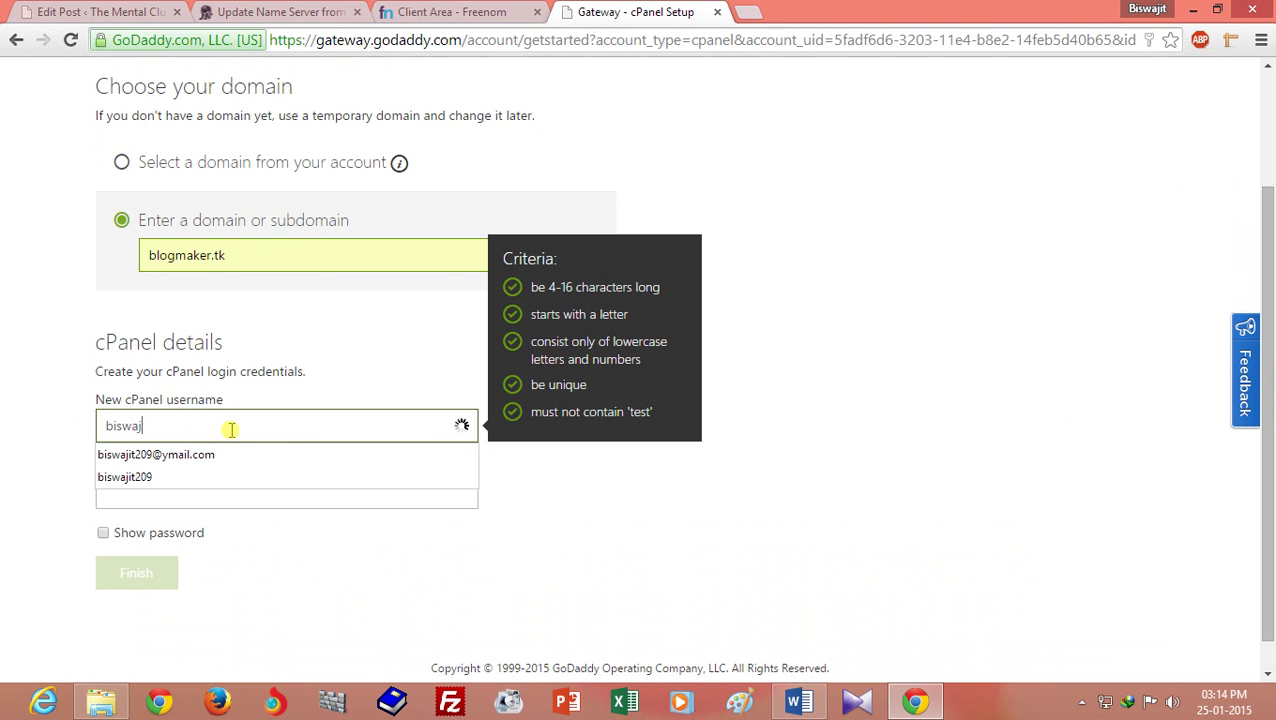
left_click(152, 477)
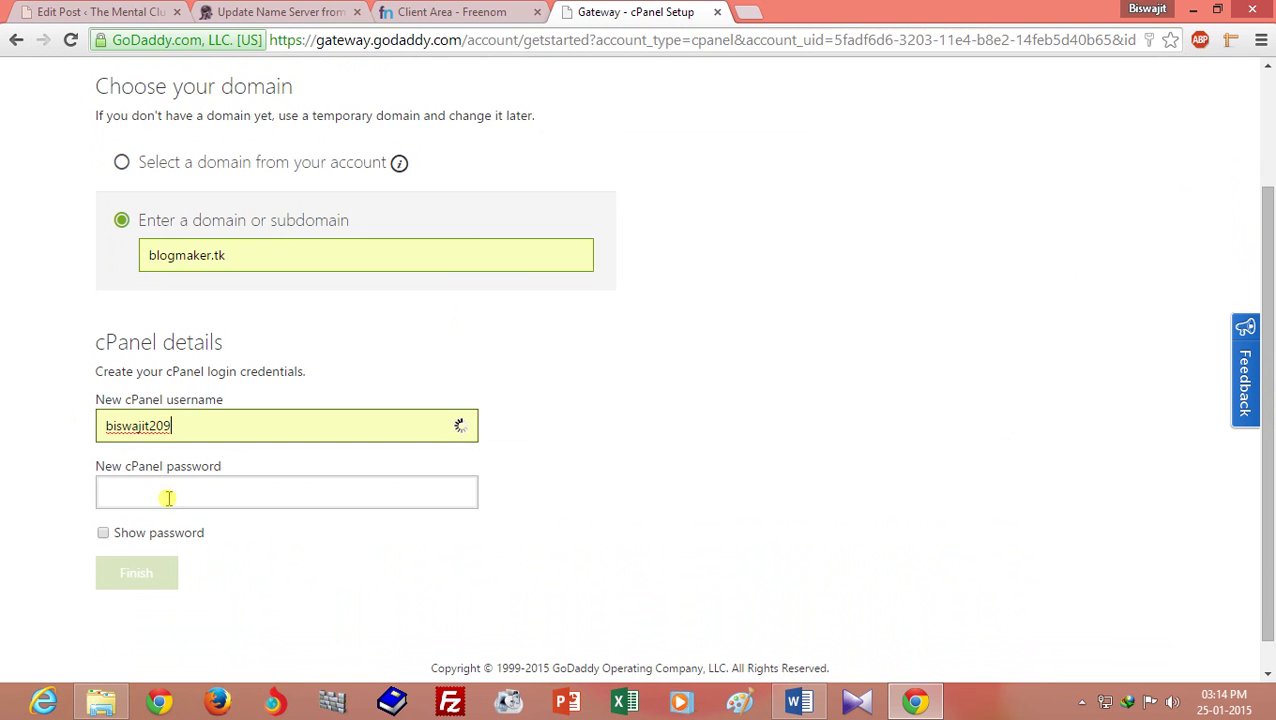
left_click(142, 488)
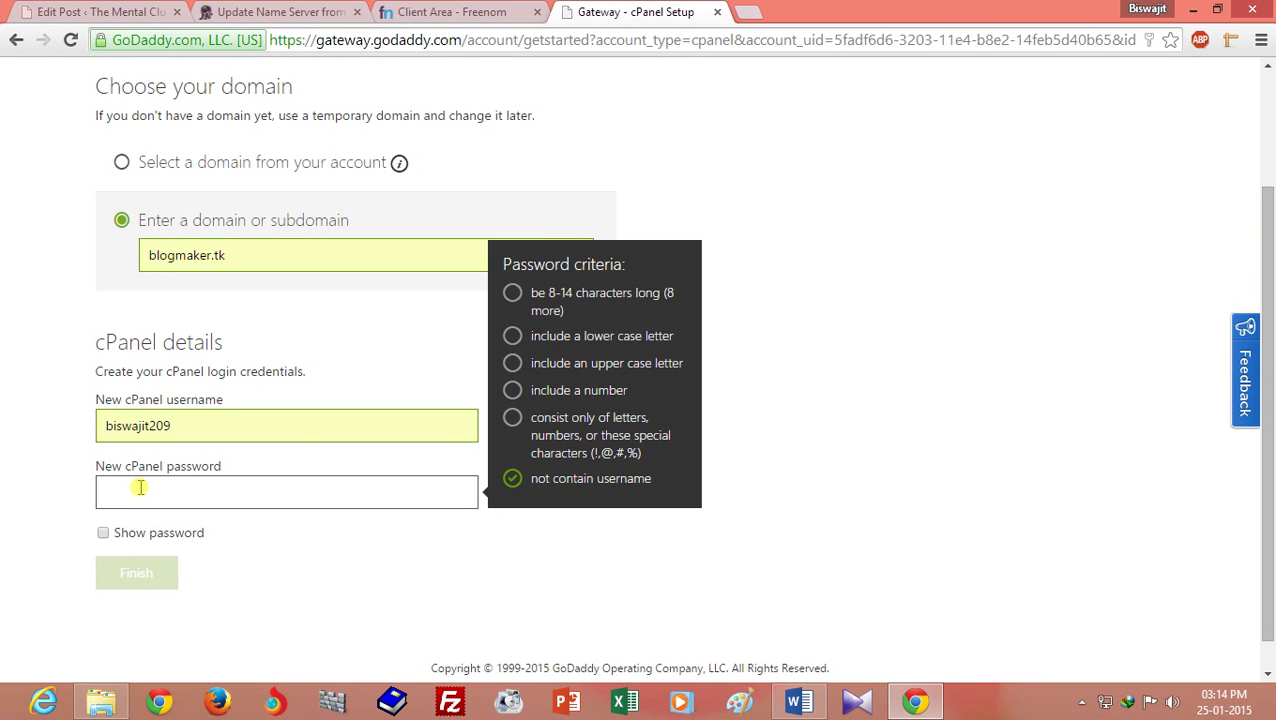
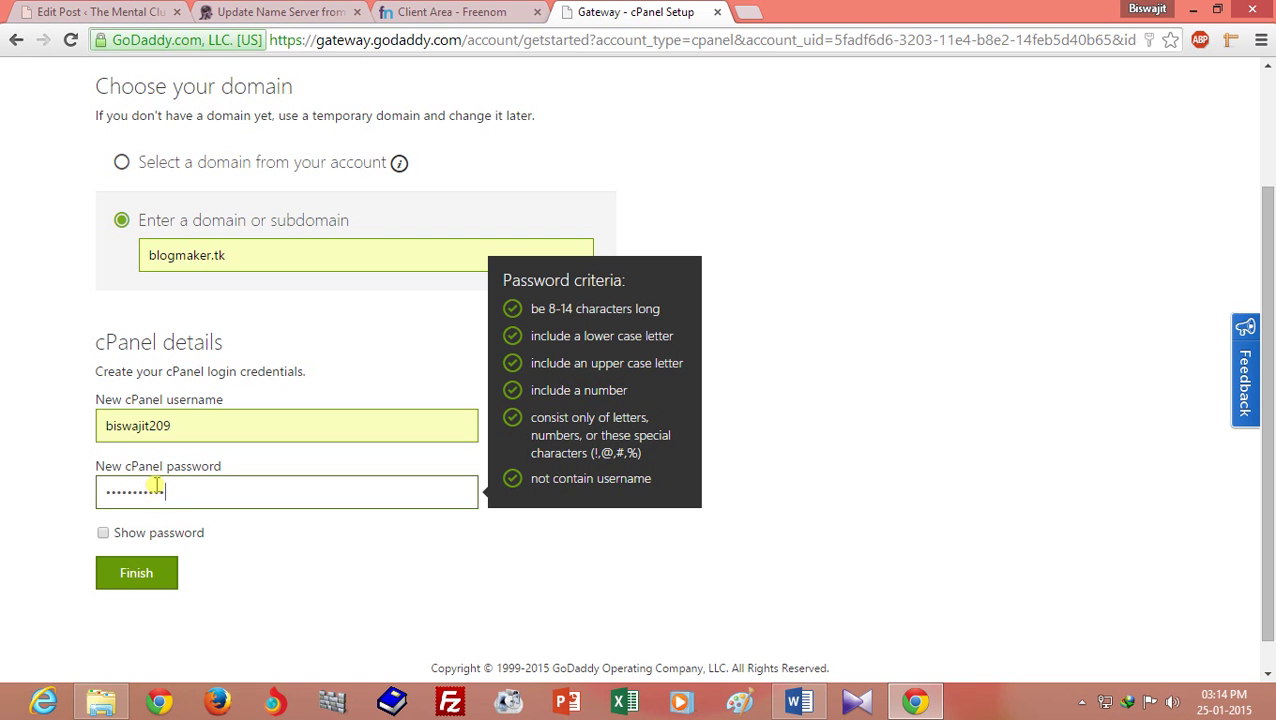
left_click(147, 576)
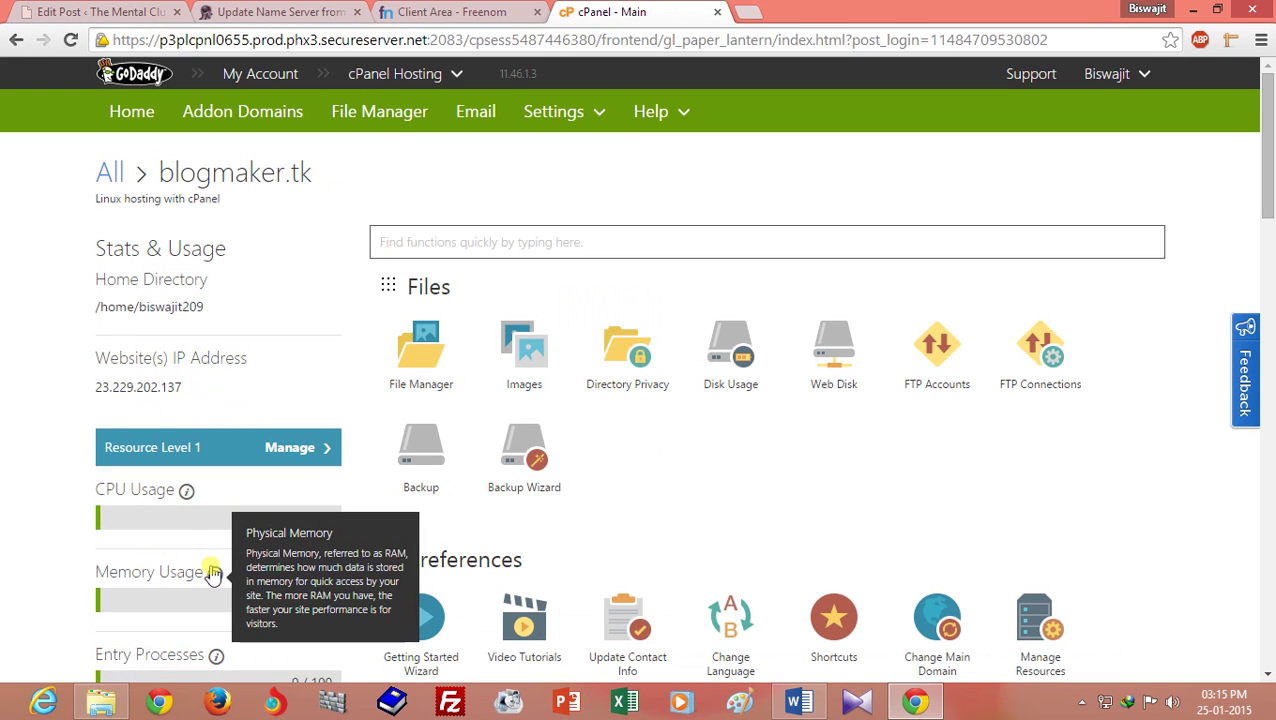
Select the blogmaker.tk heading on the loaded cPanel dashboard.
left_click_drag(166, 172, 347, 162)
mouse_move(1268, 144)
left_mouse_down()
mouse_move(1269, 289)
mouse_move(1270, 120)
left_mouse_up()
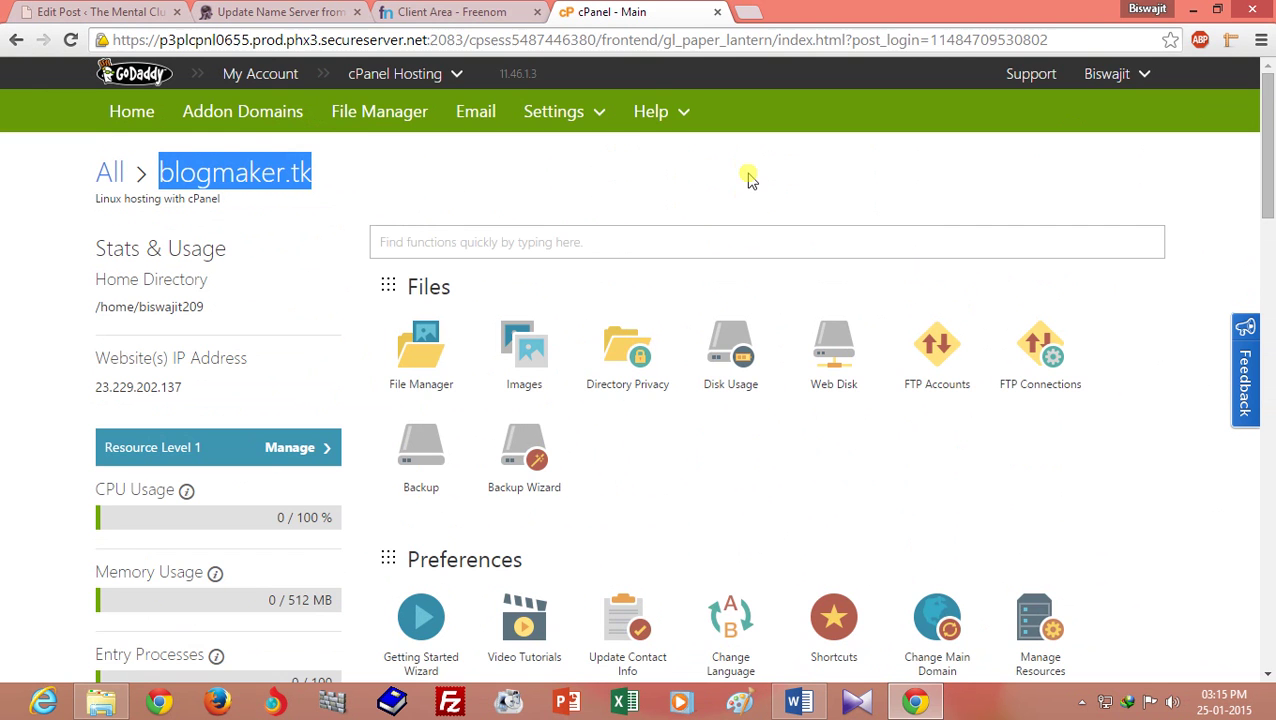
Open Freenom's Nameservers settings for blogmaker.tk via Manage Domain > Management Tools.
left_click(455, 12)
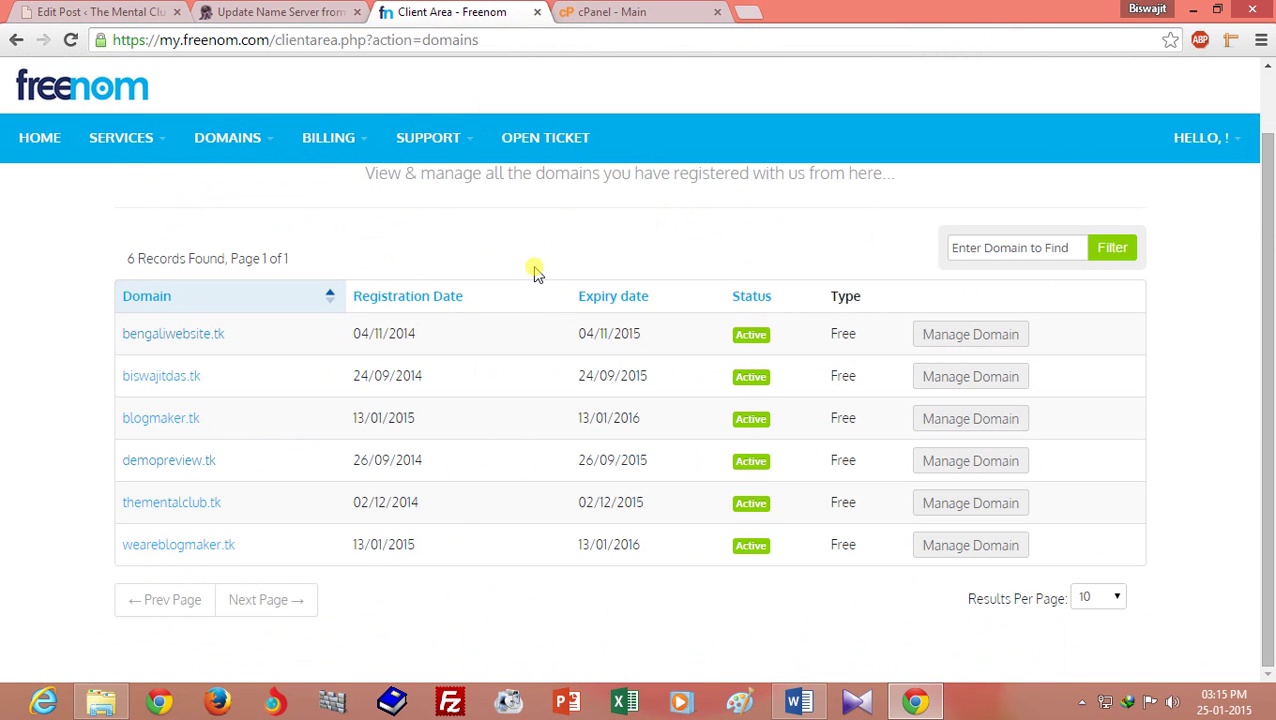
left_click(985, 421)
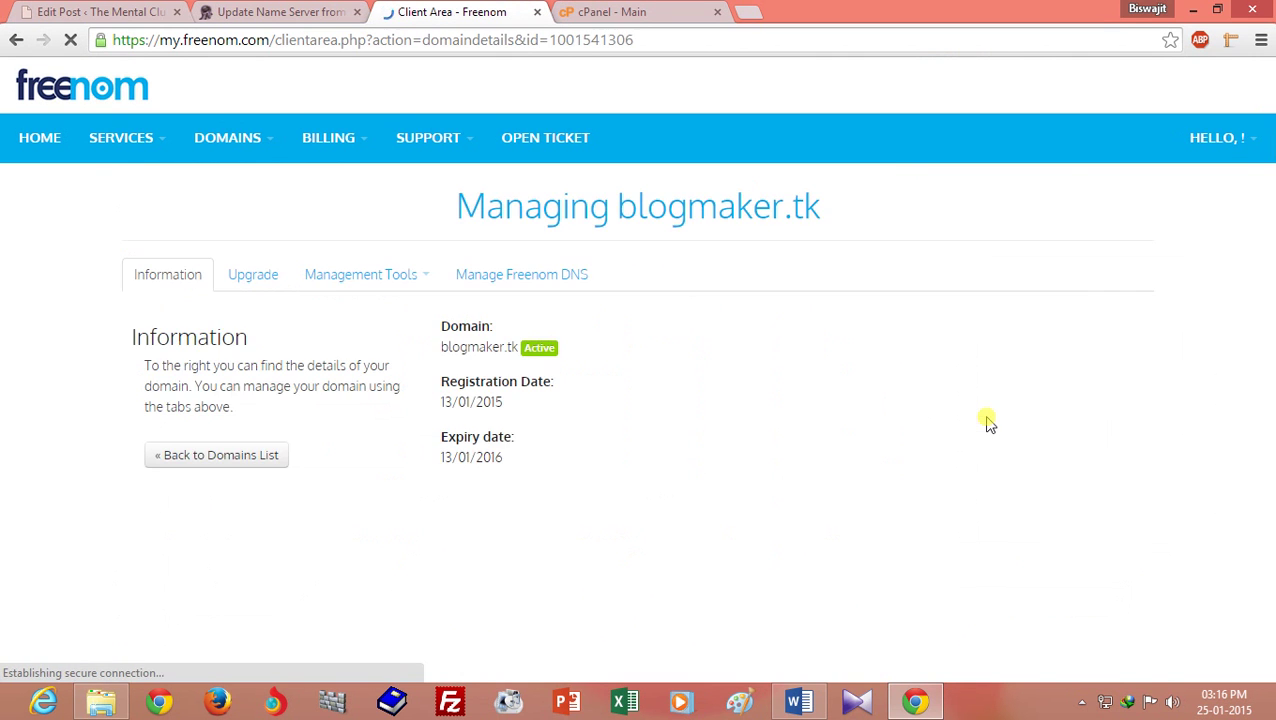
left_click(413, 283)
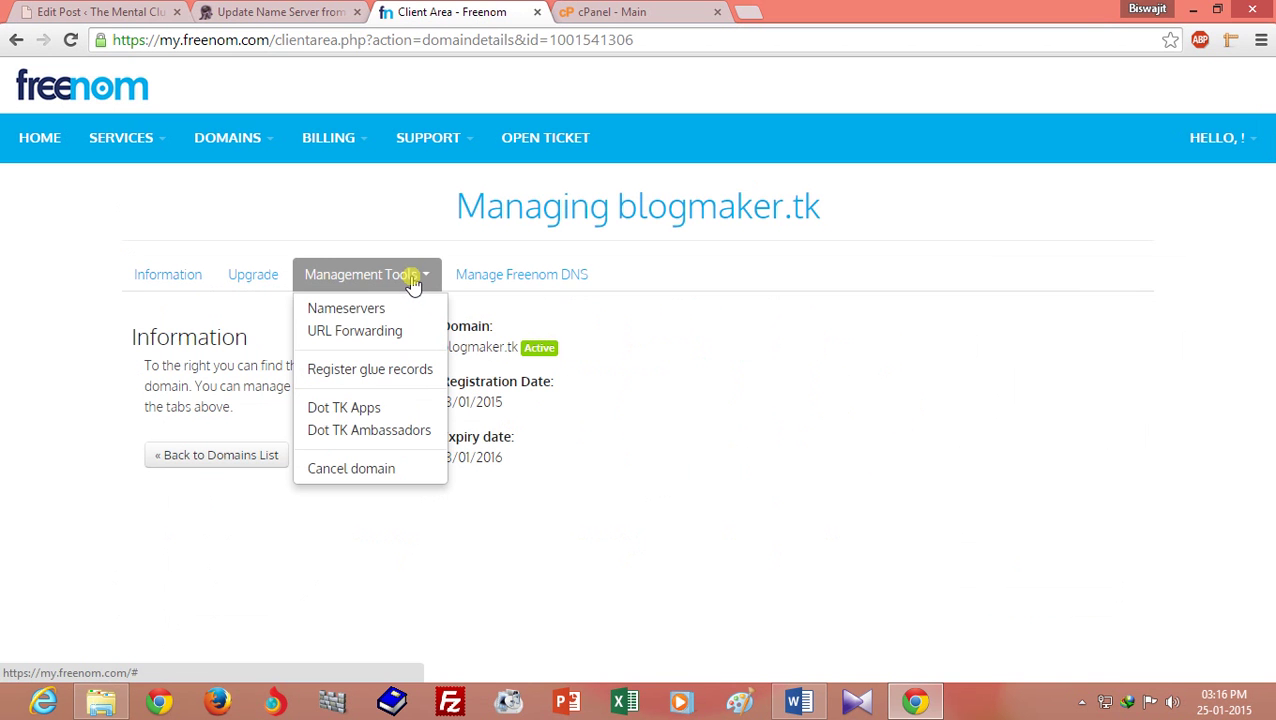
left_click(362, 306)
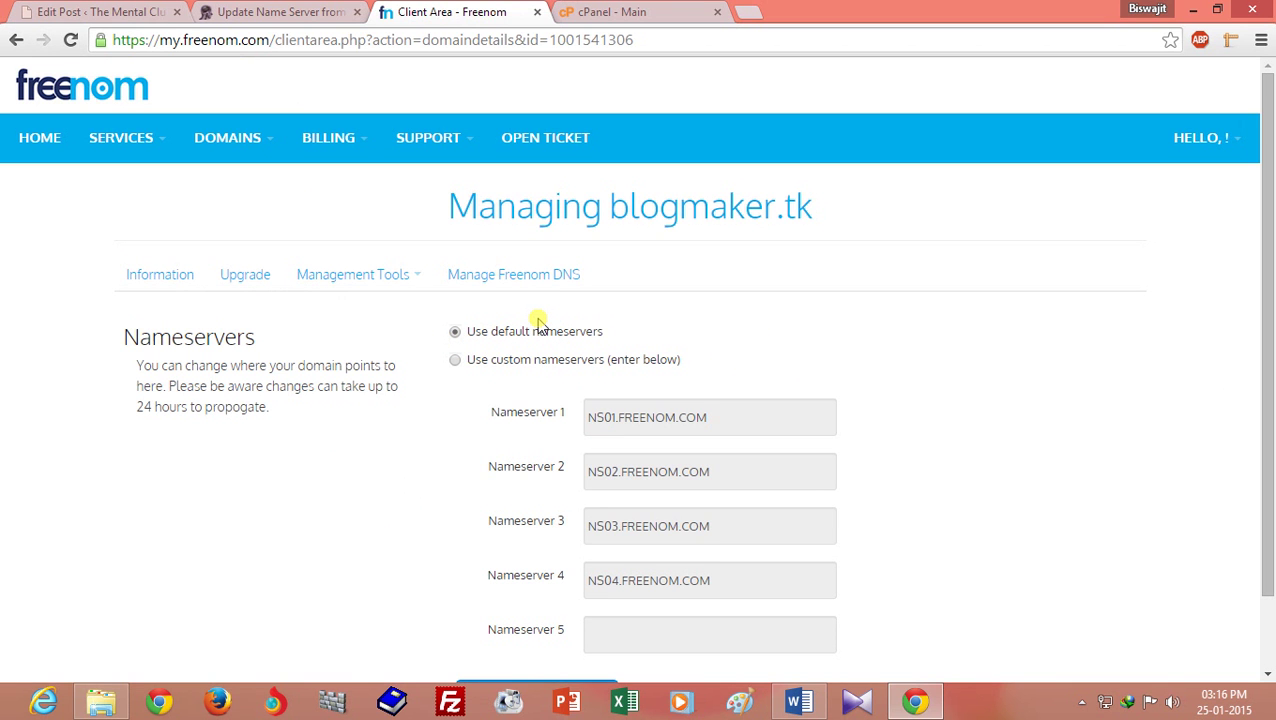
left_click_drag(610, 205, 810, 199)
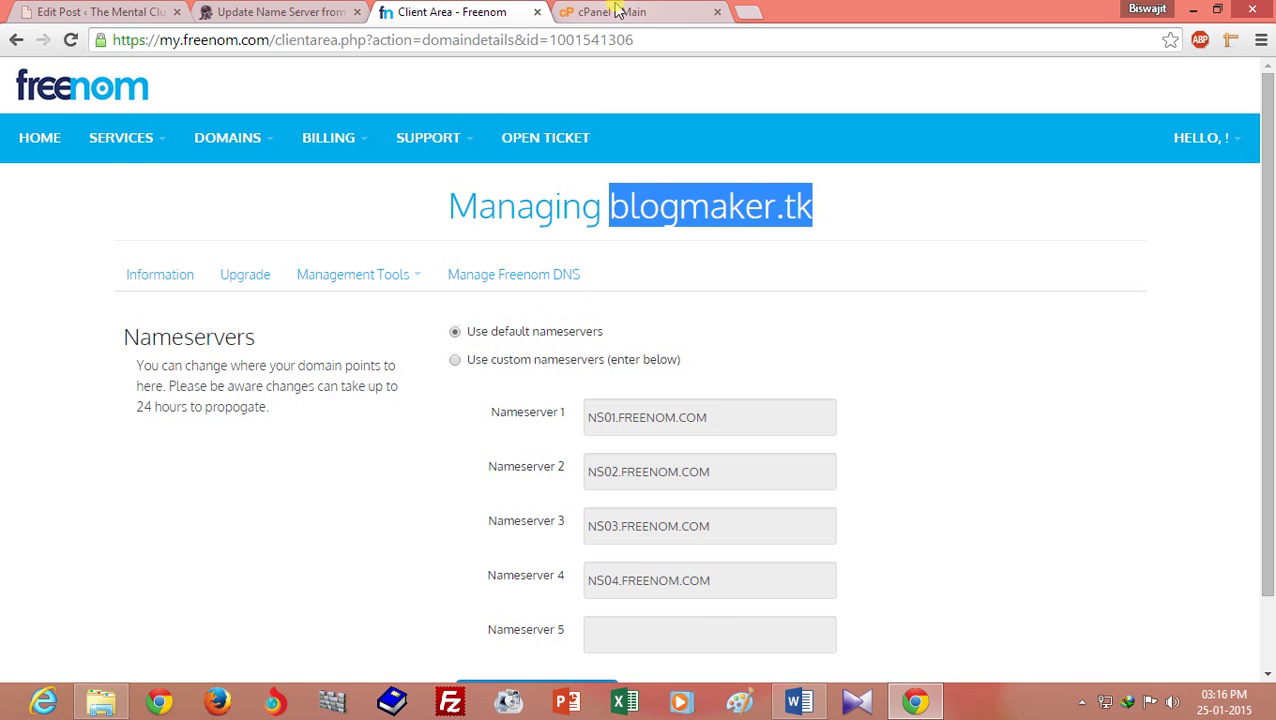
Check the cPanel dashboard and Freenom page, then return to the nameserver tutorial post.
left_click(617, 11)
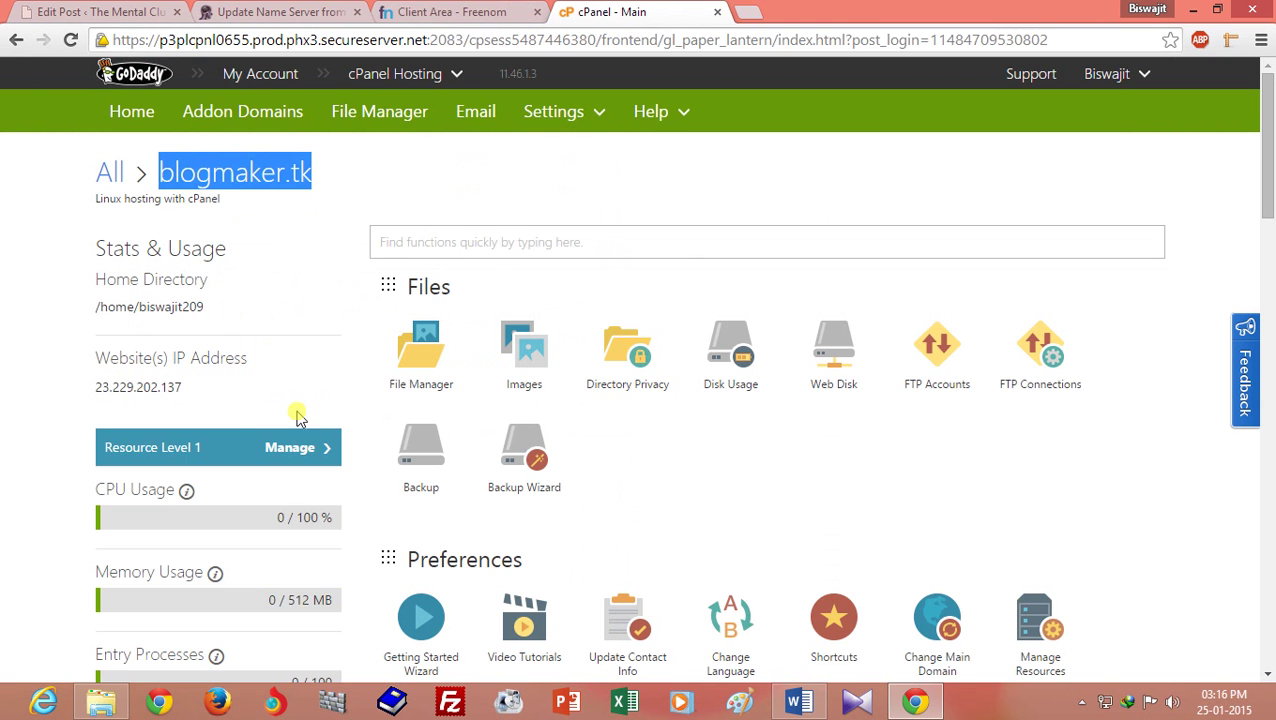
left_click(452, 14)
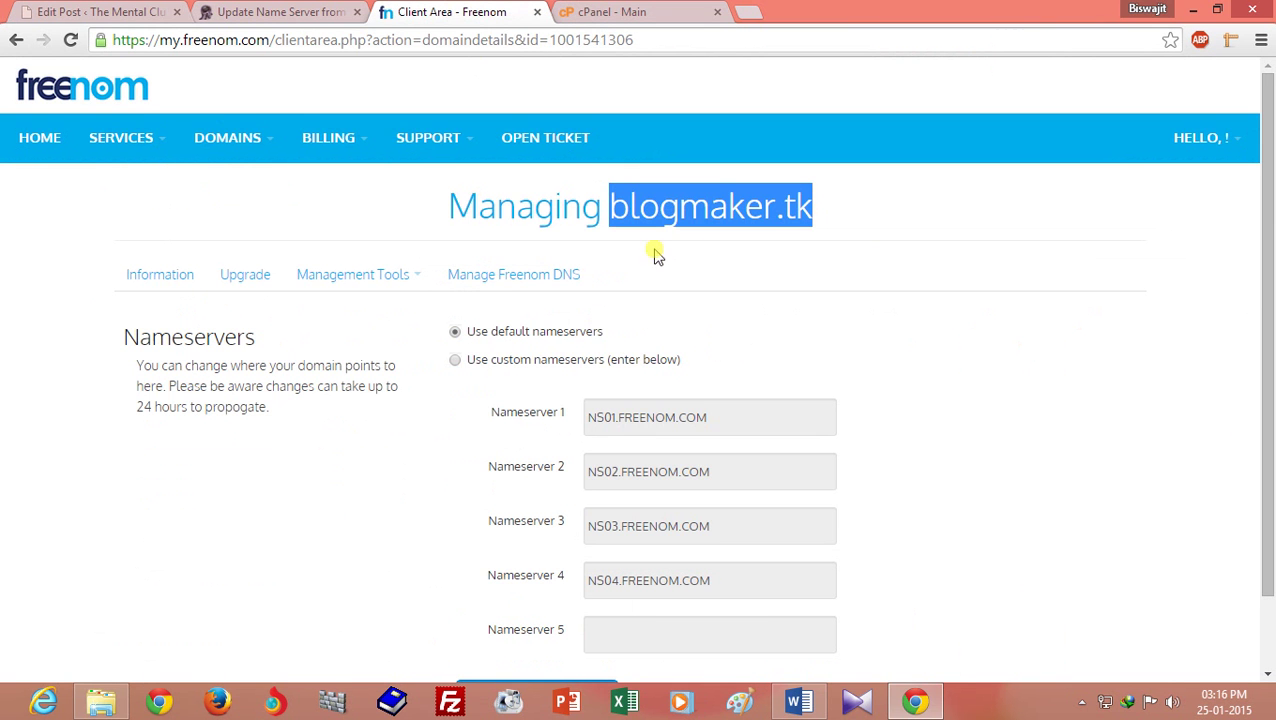
left_click(610, 12)
scroll(1270, 150, "down", 1)
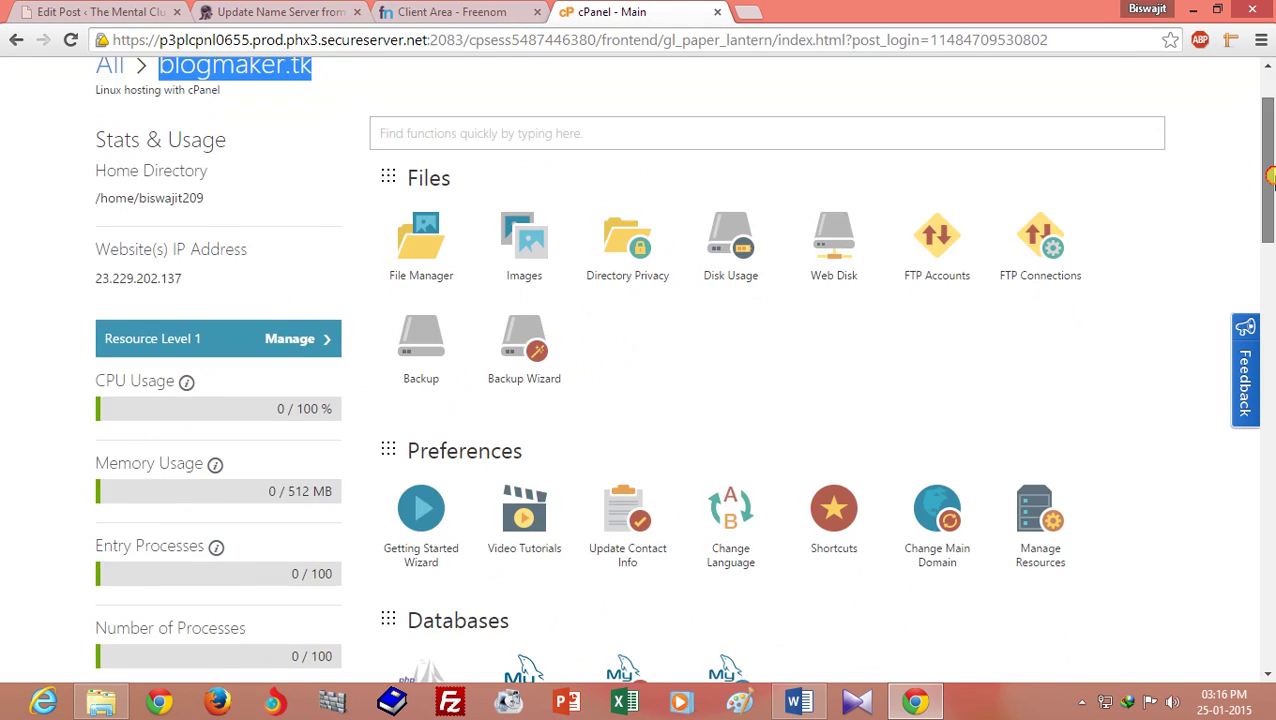
scroll(1270, 150, "up", 1)
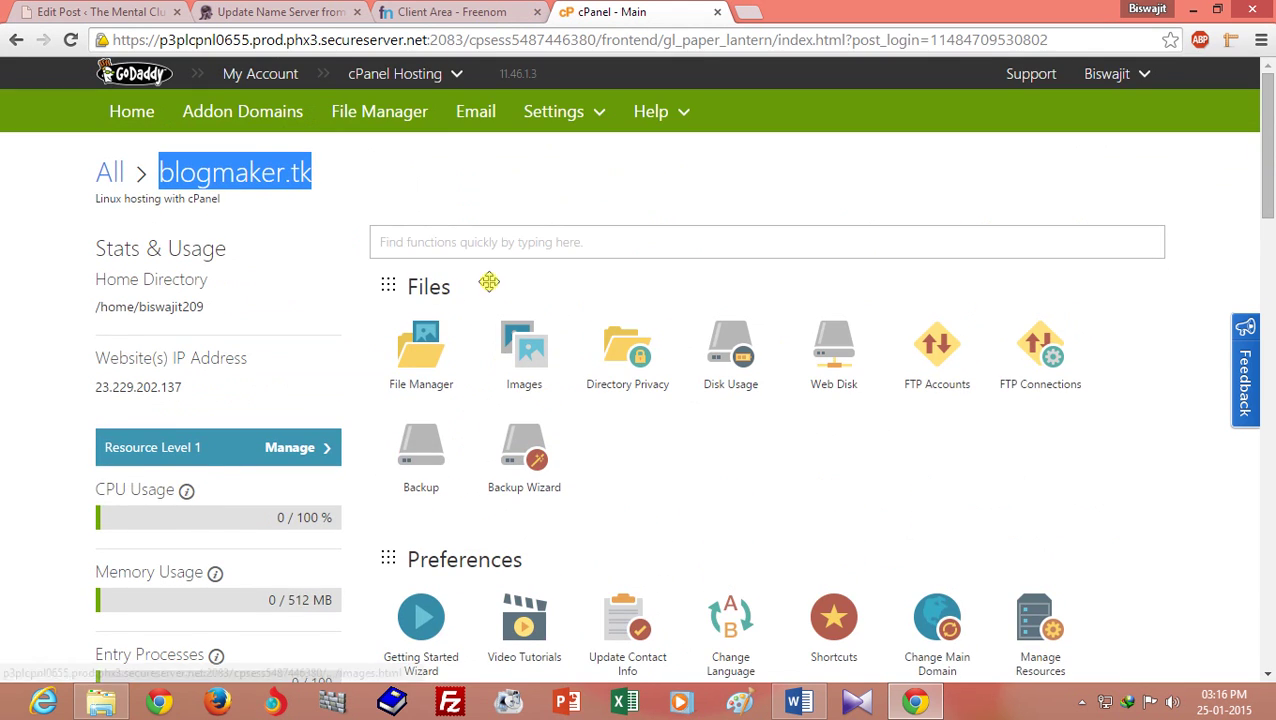
left_click(455, 12)
left_click(290, 12)
mouse_move(1268, 128)
left_mouse_down()
mouse_move(1268, 278)
mouse_move(1268, 151)
left_mouse_up()
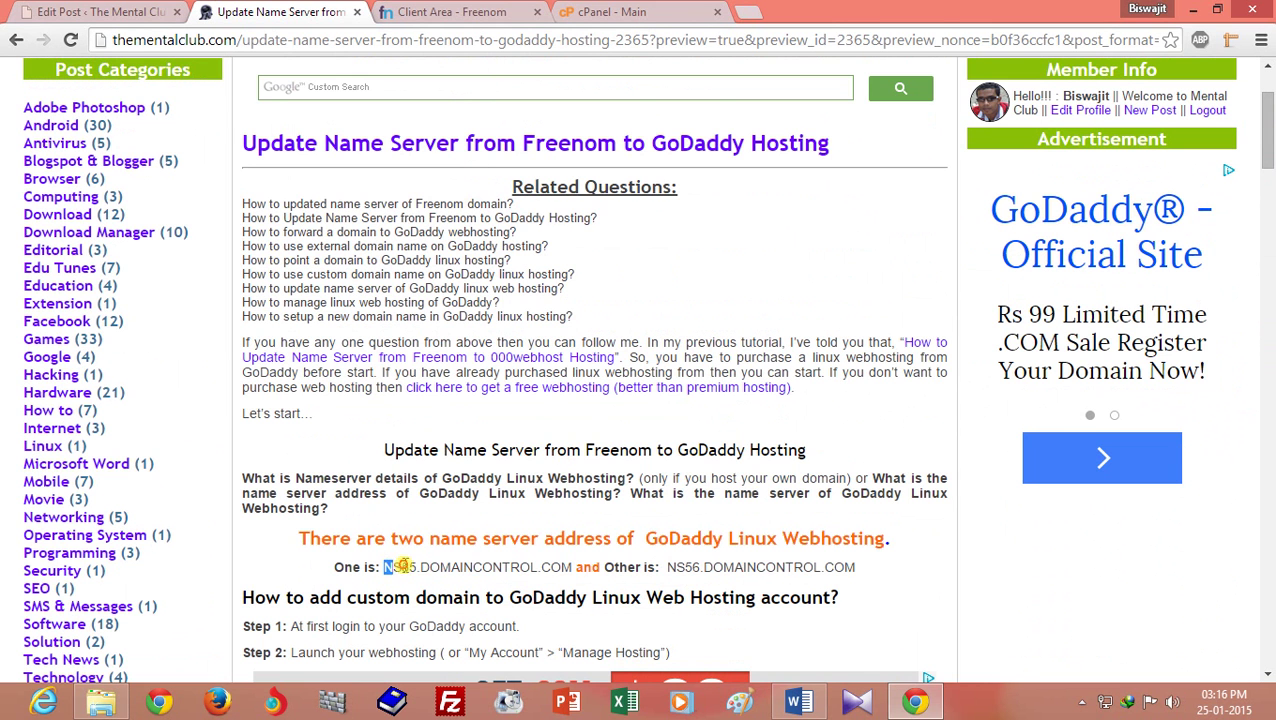
Copy NS55.DOMAINCONTROL.COM from the post and return to Freenom's nameserver page.
left_click_drag(411, 566, 558, 572)
right_click(557, 577)
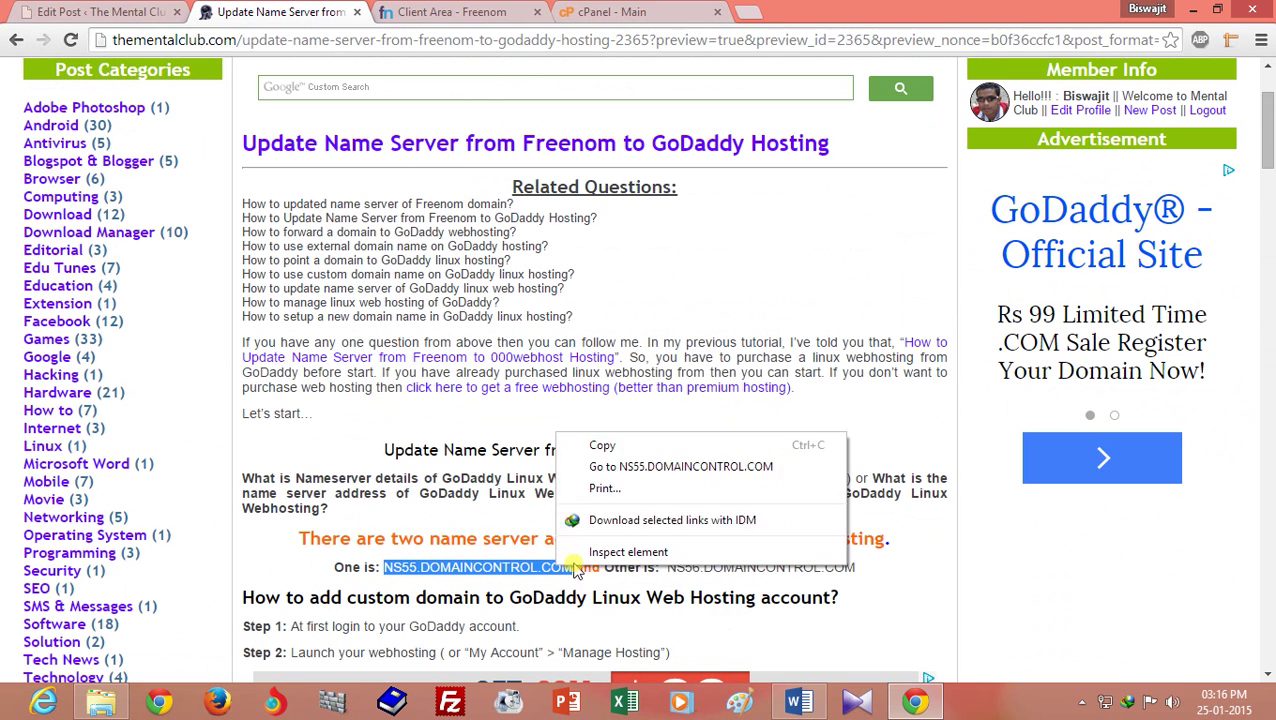
left_click(600, 446)
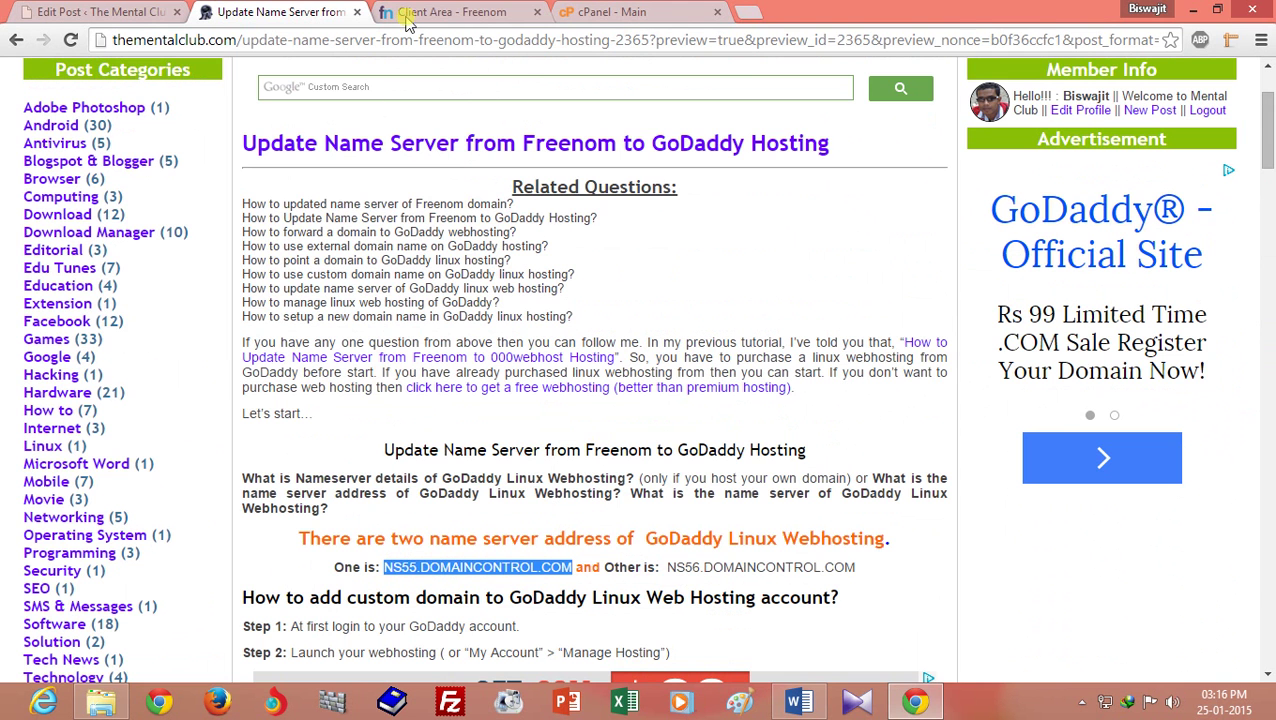
left_click(421, 8)
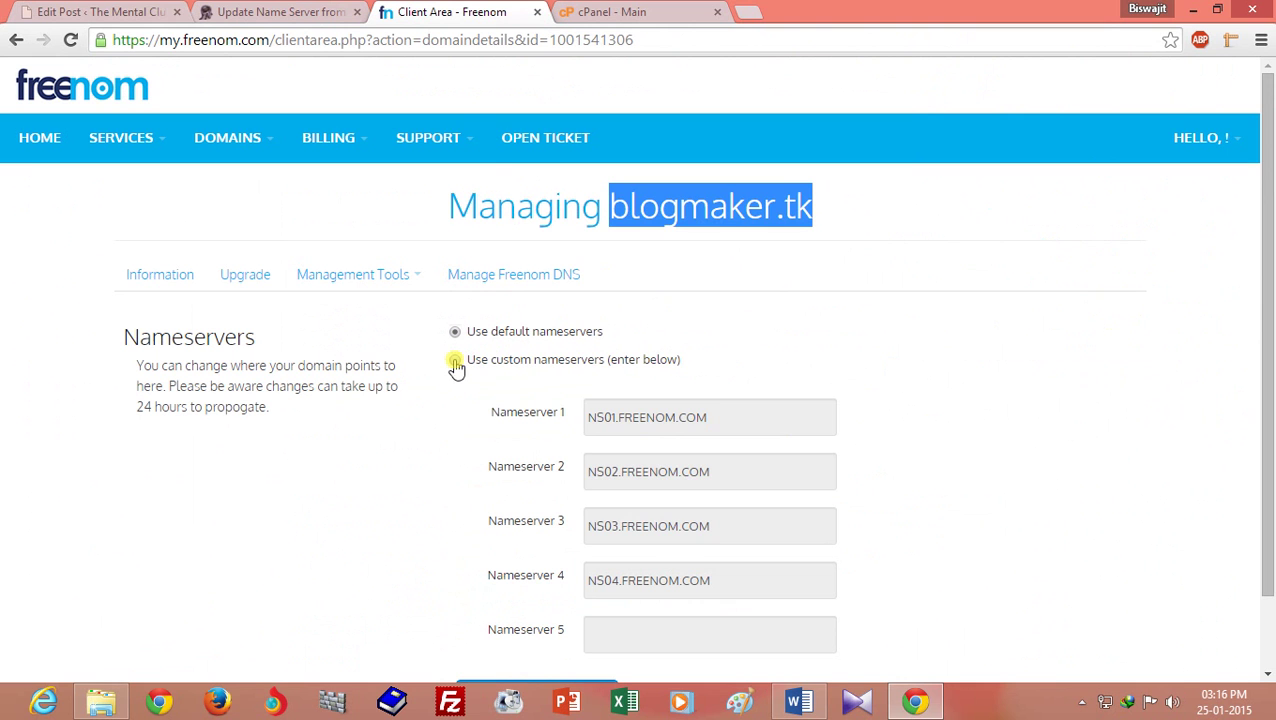
Choose custom nameservers, clear all four fields, and paste NS55.DOMAINCONTROL.COM into Nameserver 1.
left_click(455, 362)
left_click_drag(742, 578, 540, 565)
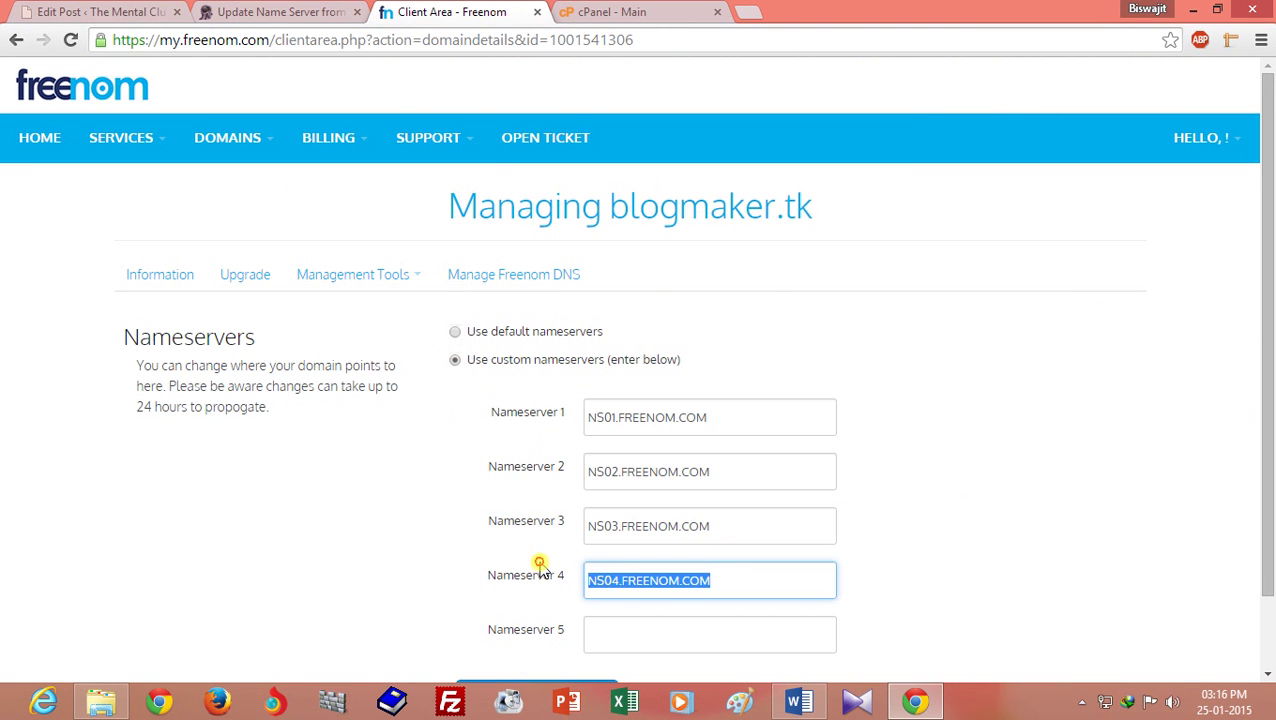
key("BackSpace")
left_click_drag(740, 512, 558, 518)
key("BackSpace")
left_click_drag(726, 473, 590, 470)
key("BackSpace")
left_click_drag(723, 415, 564, 416)
key("BackSpace")
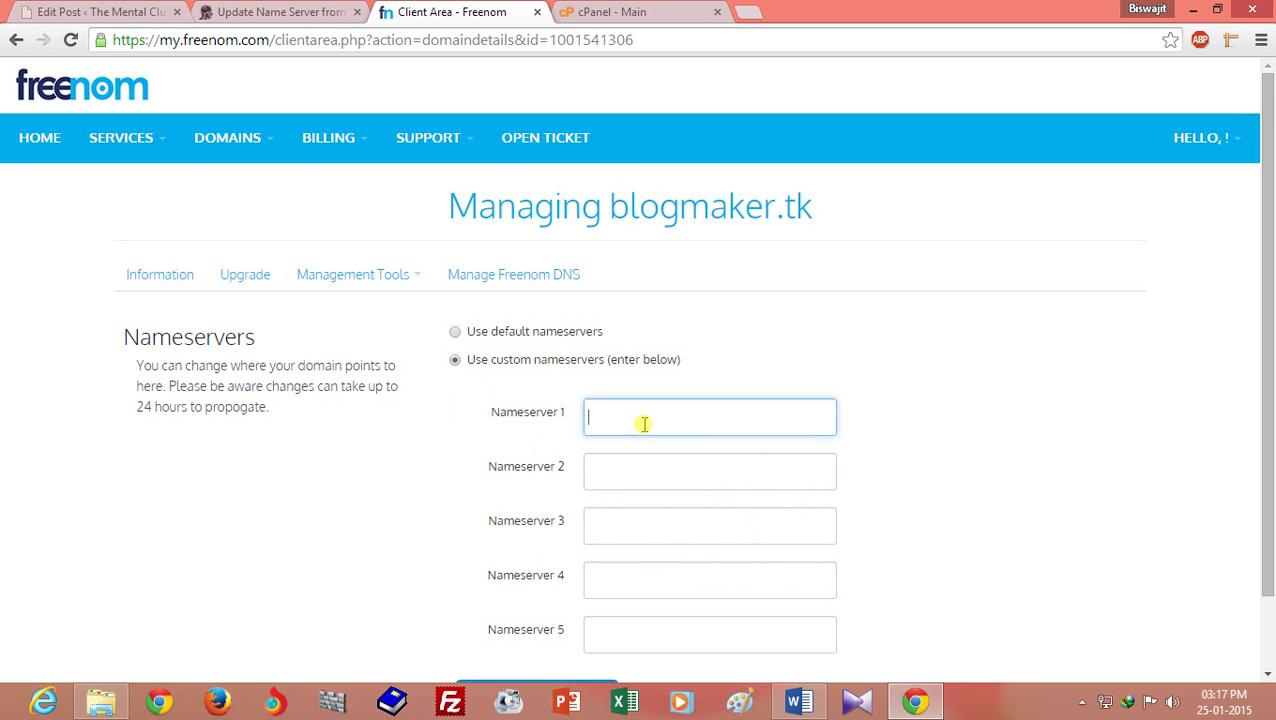
right_click(644, 417)
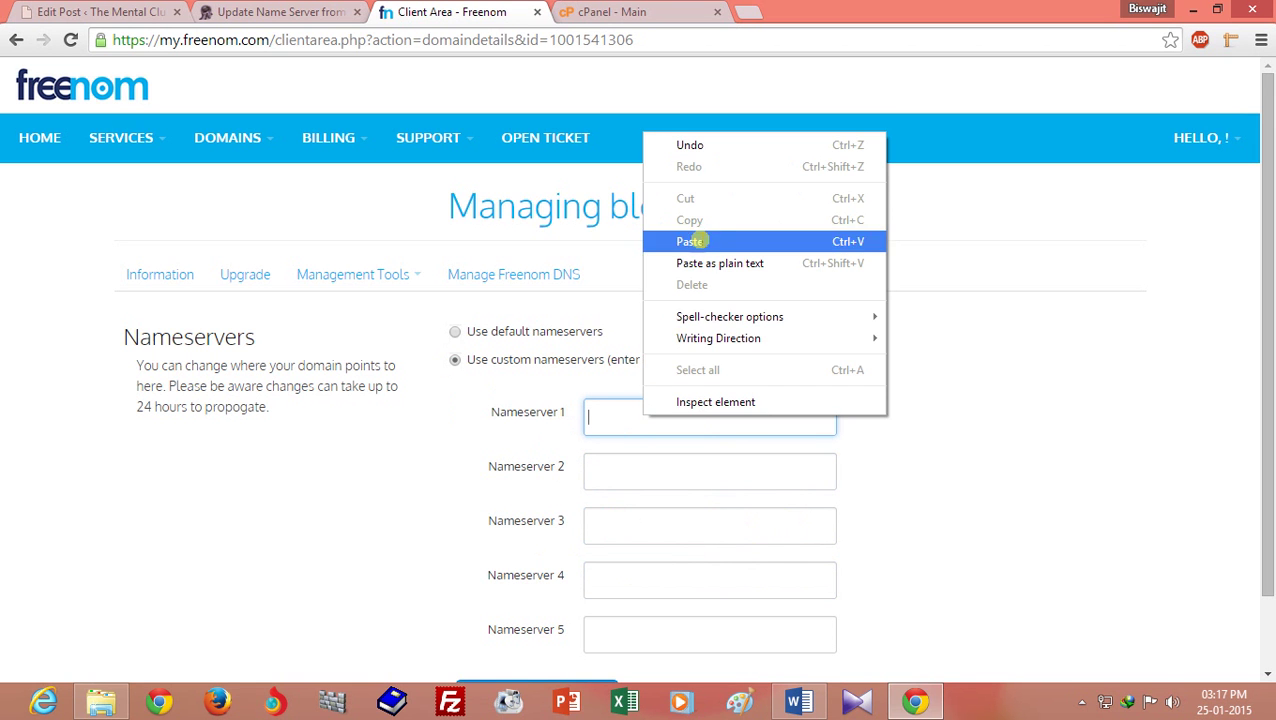
left_click(698, 241)
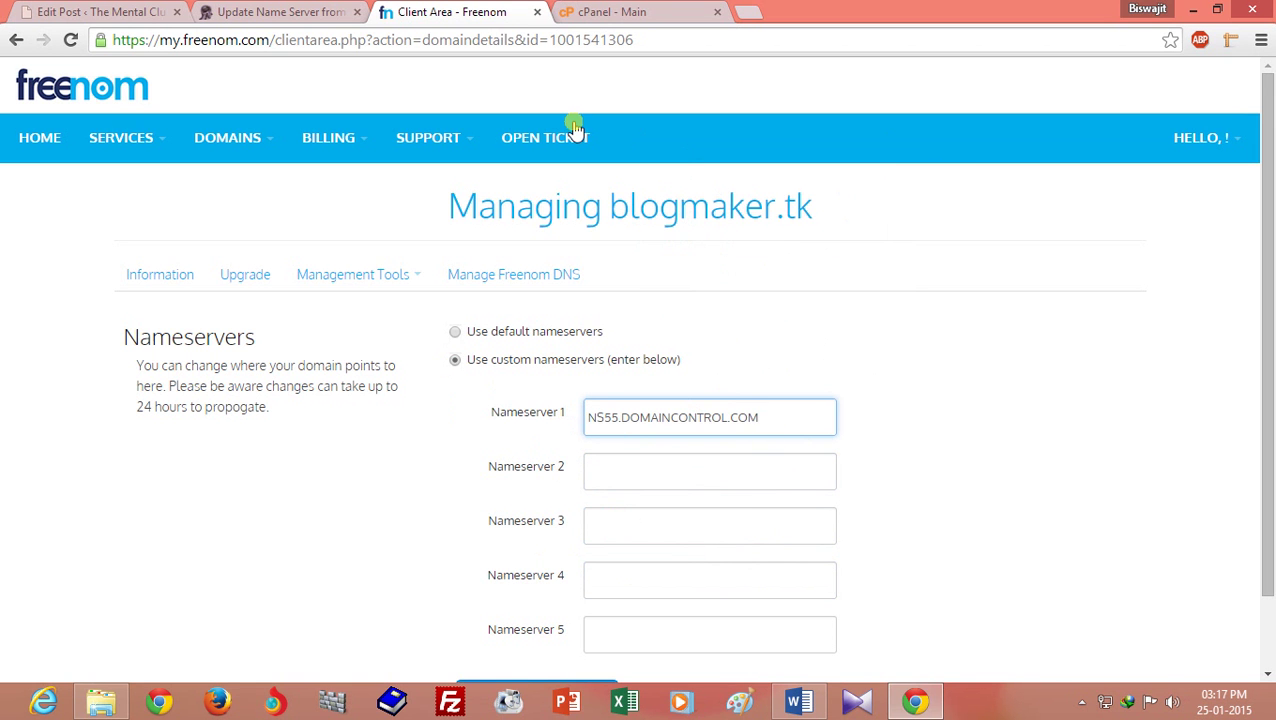
Copy NS56.DOMAINCONTROL.COM from the tutorial post.
left_click(596, 12)
left_click(441, 14)
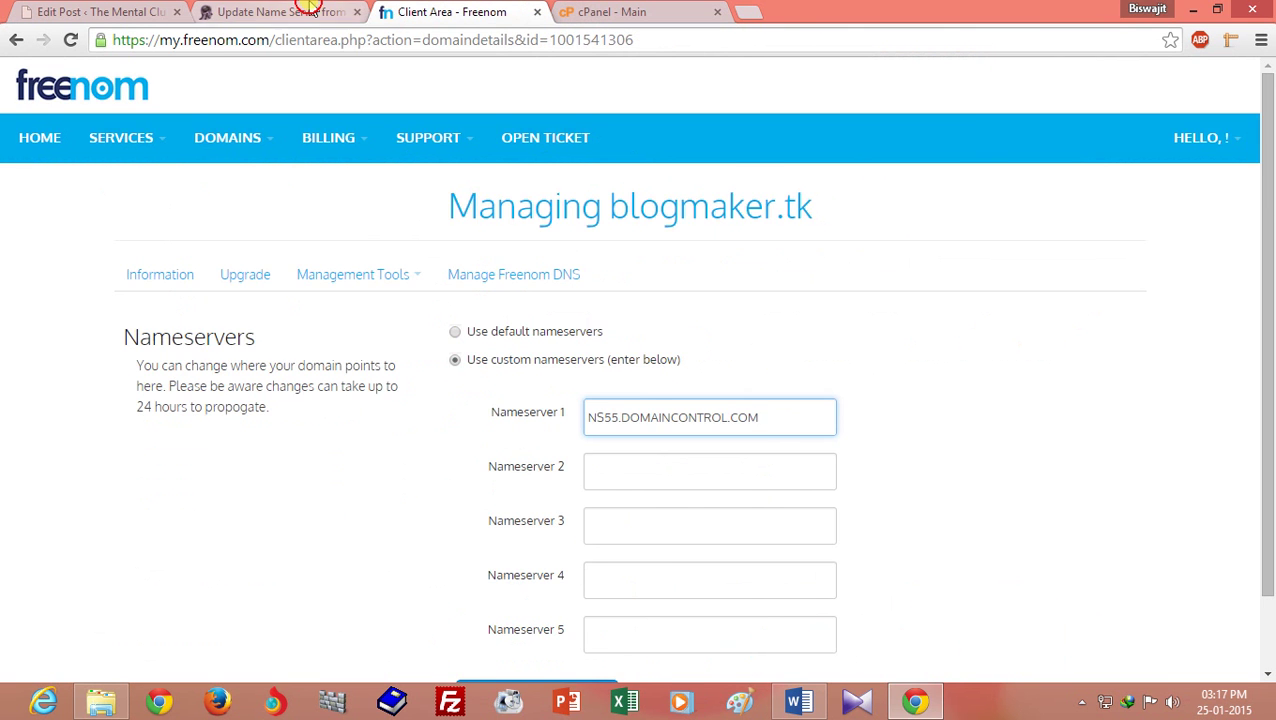
left_click(311, 10)
left_click_drag(670, 566, 850, 564)
right_click(848, 564)
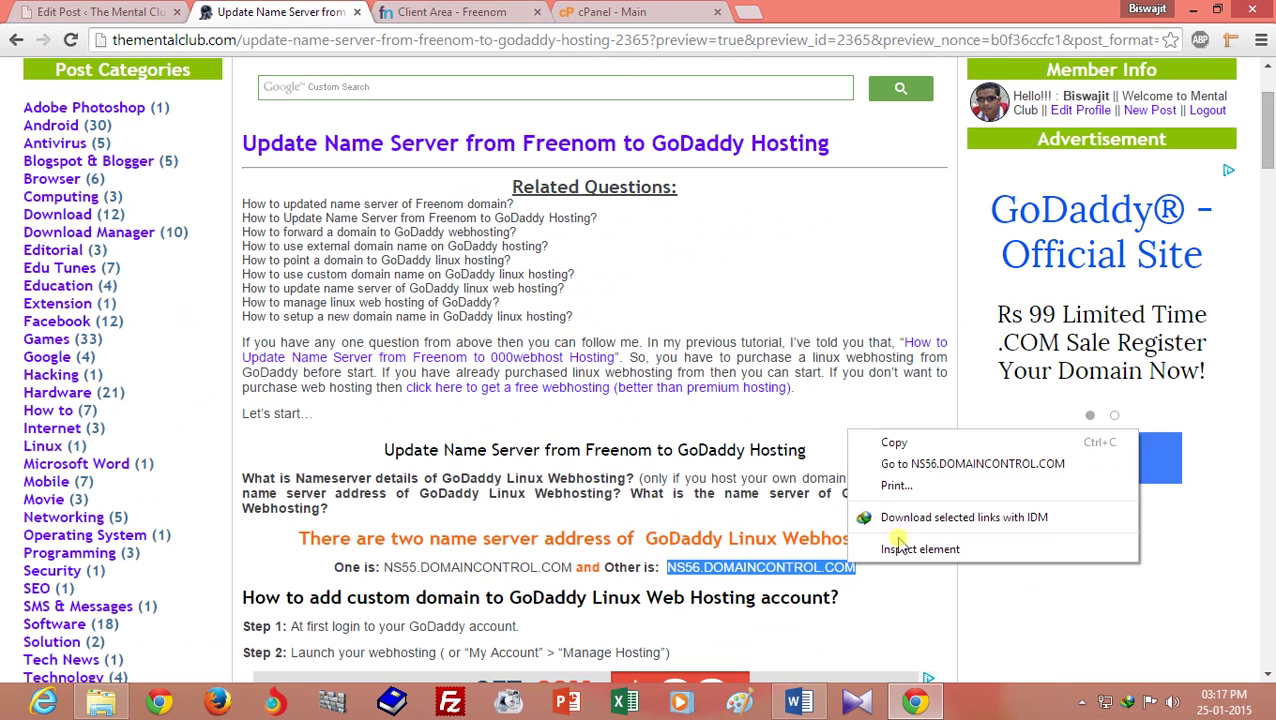
left_click(906, 441)
left_click(466, 10)
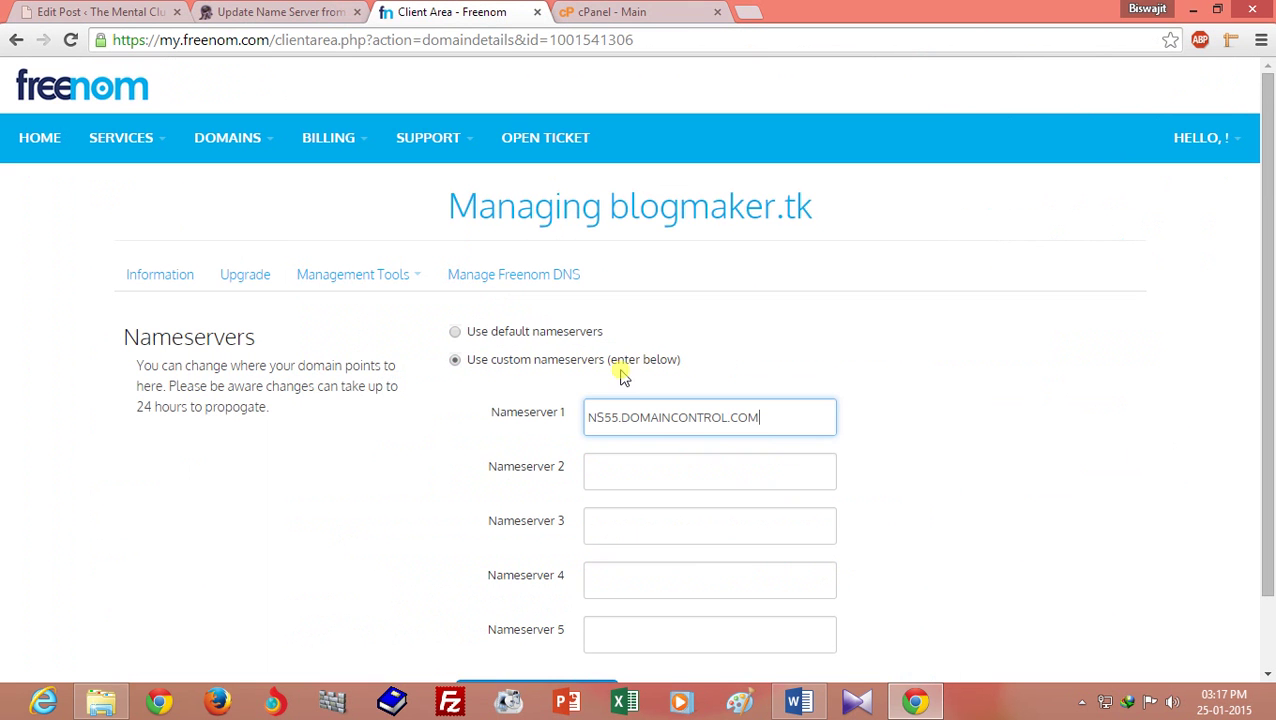
Paste NS56.DOMAINCONTROL.COM into Nameserver 2 and save the nameserver change.
left_click(632, 473)
right_click(632, 473)
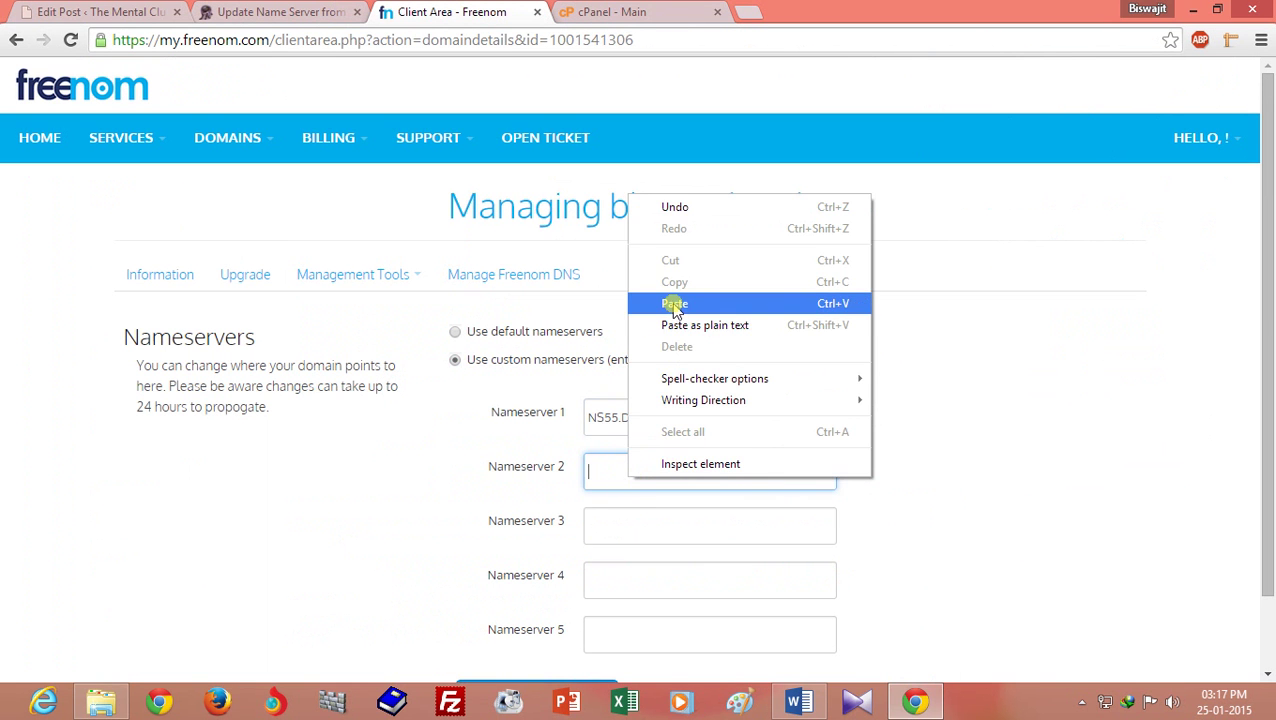
left_click(674, 303)
left_click_drag(1266, 300, 1268, 369)
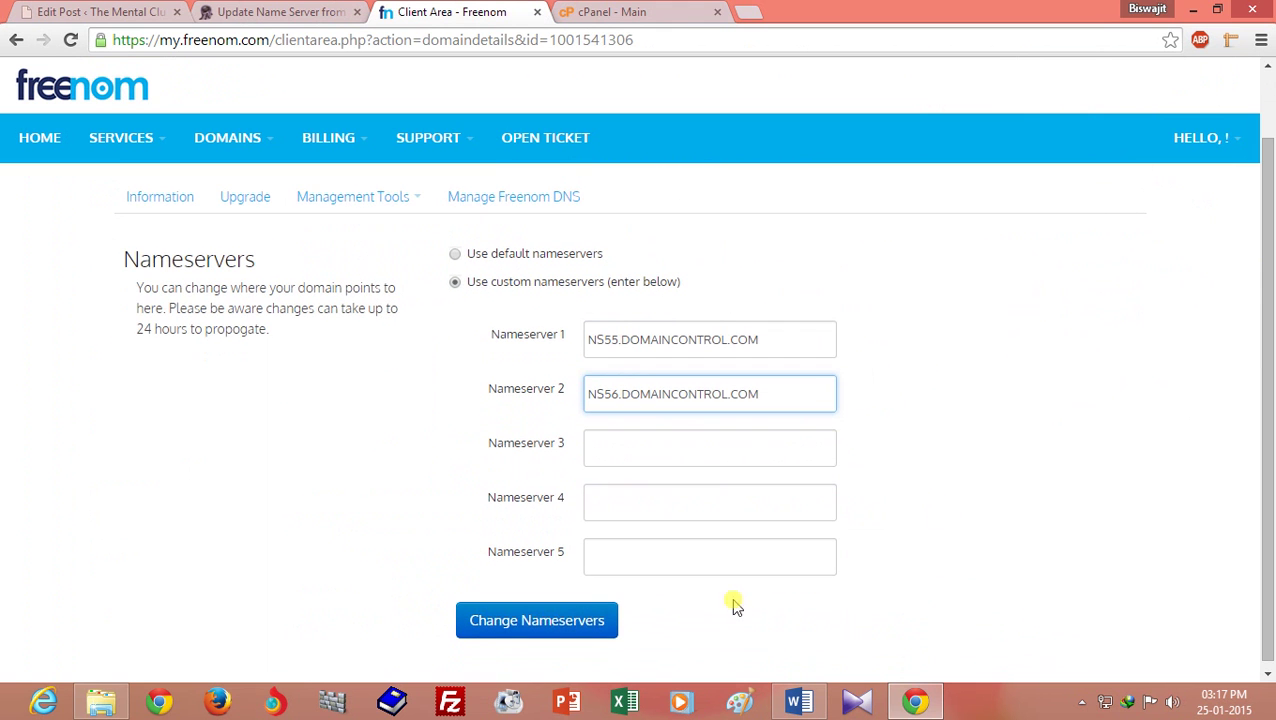
left_click(570, 632)
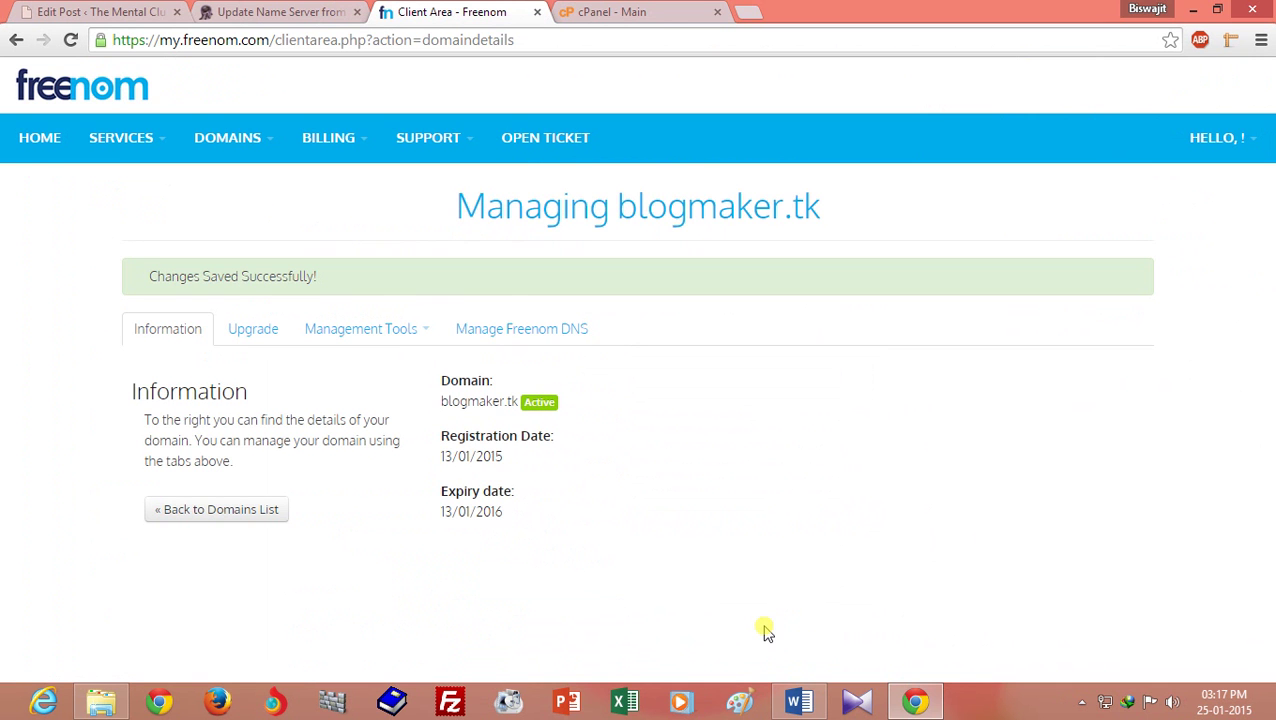
Highlight the 'Changes Saved Successfully!' message and return to the tutorial post.
left_click_drag(193, 278, 316, 278)
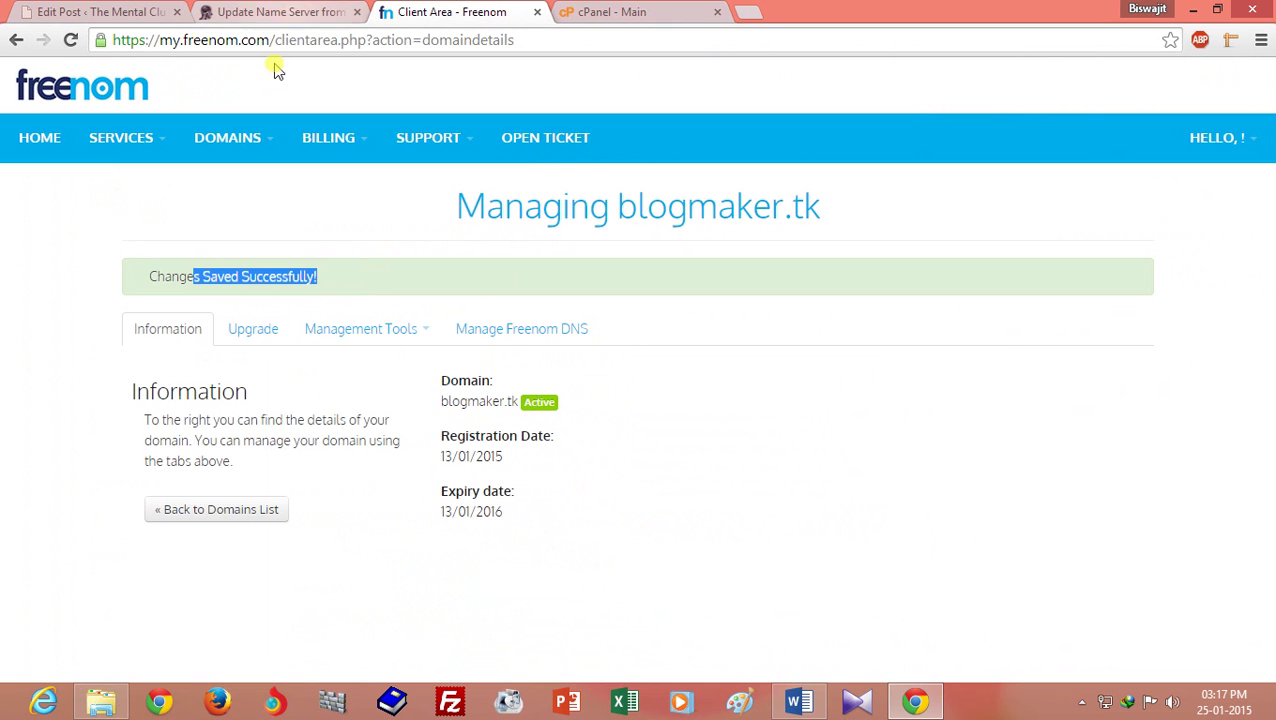
left_click(280, 11)
left_click_drag(1268, 160, 1269, 519)
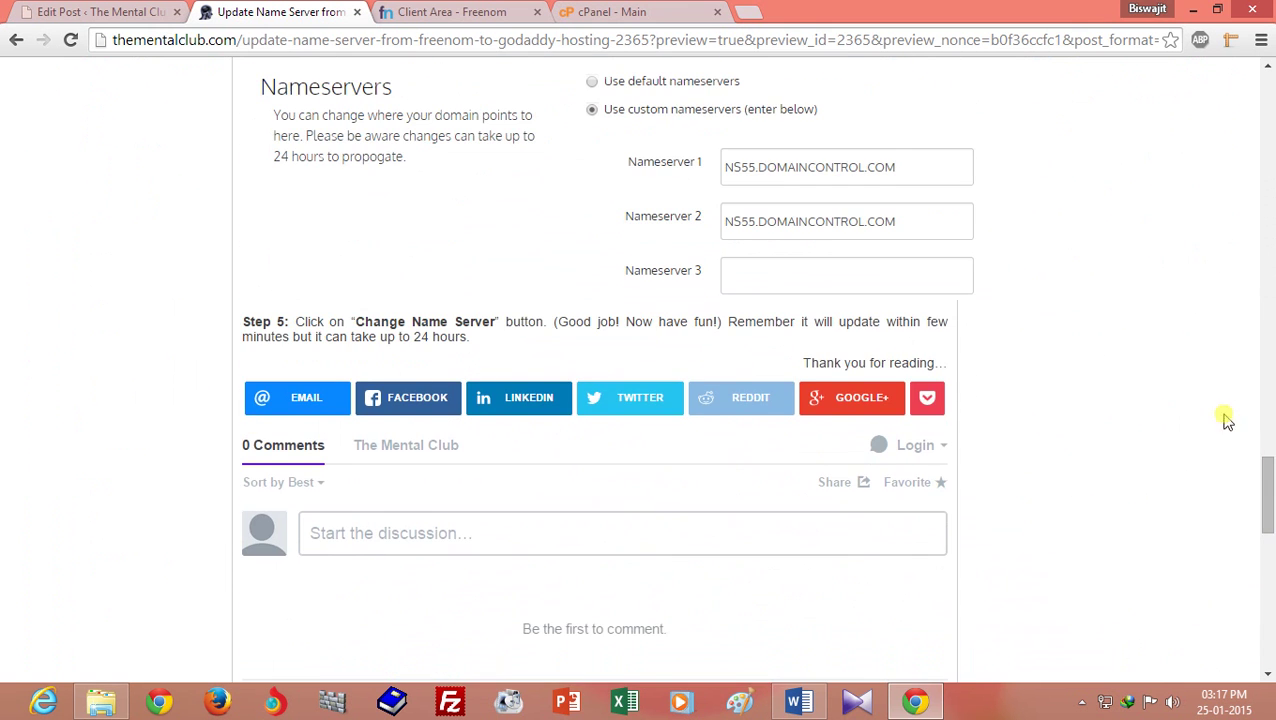
Review the post's remaining nameserver steps, then go back to the cPanel home.
left_click_drag(1270, 485, 1267, 468)
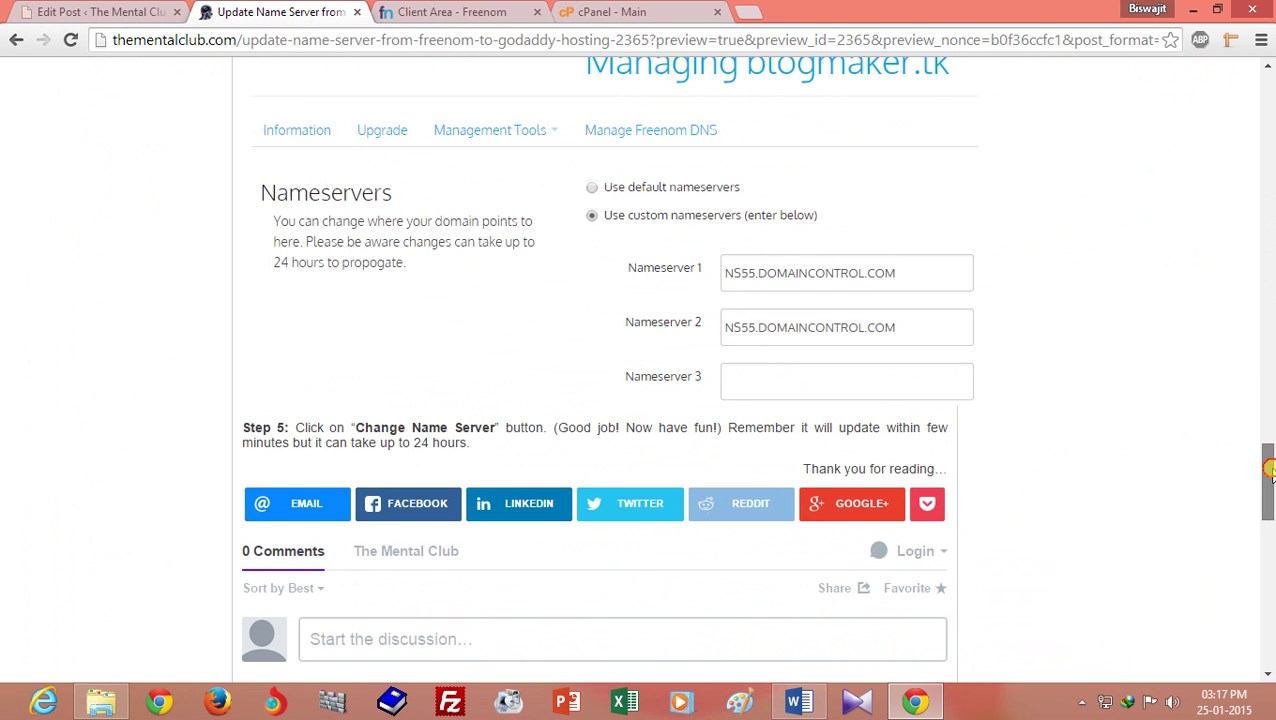
left_click_drag(1270, 468, 1268, 118)
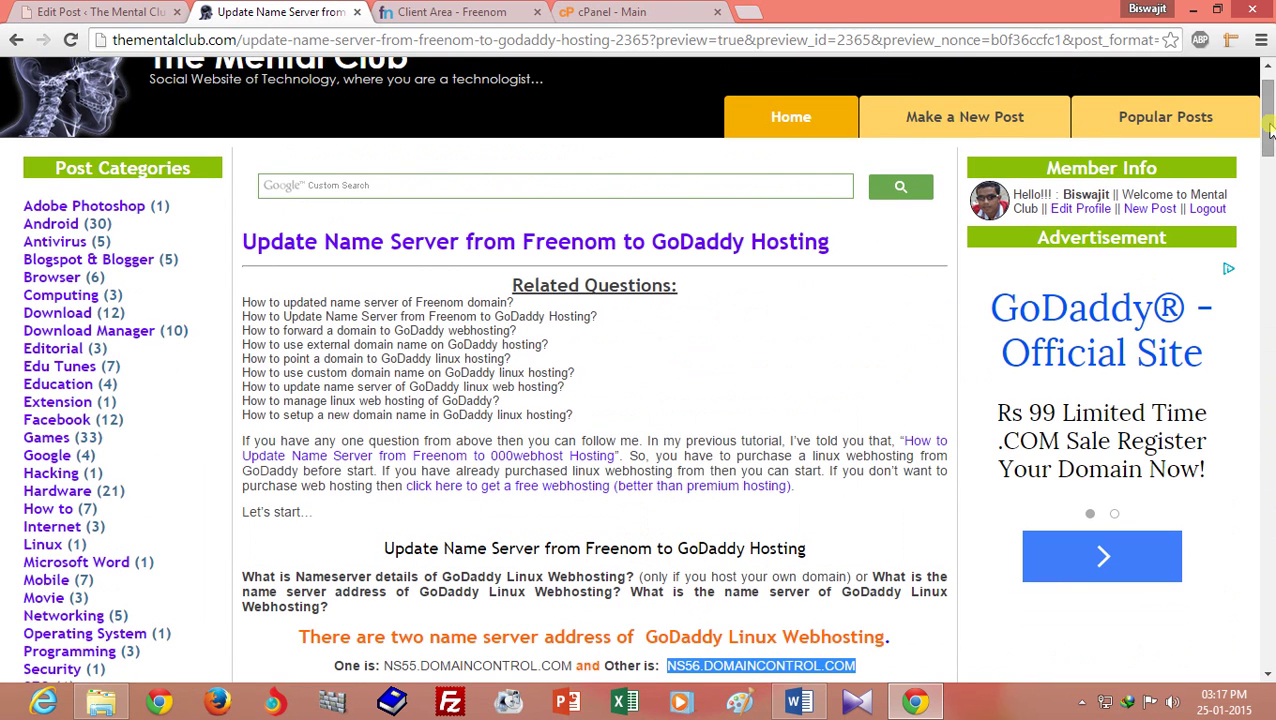
left_click(604, 13)
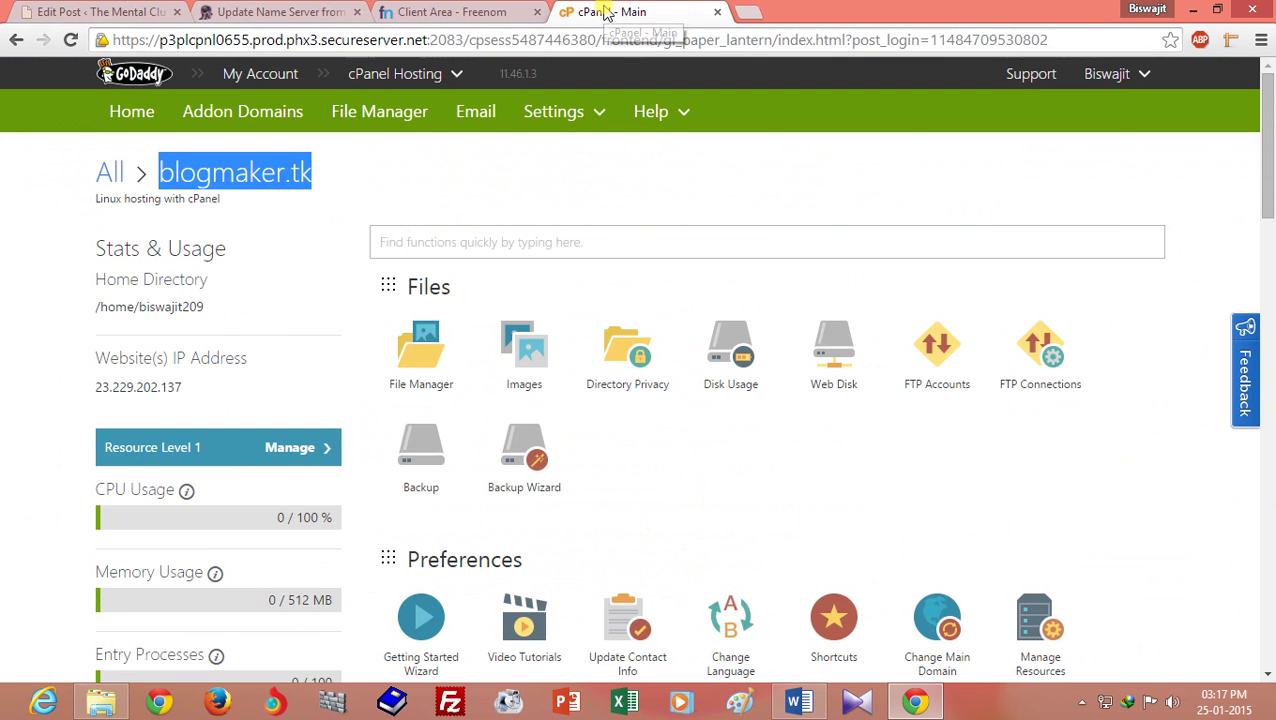
Open File Manager on the Web Root (public_html/www), then view the Freenom client area.
left_click(314, 281)
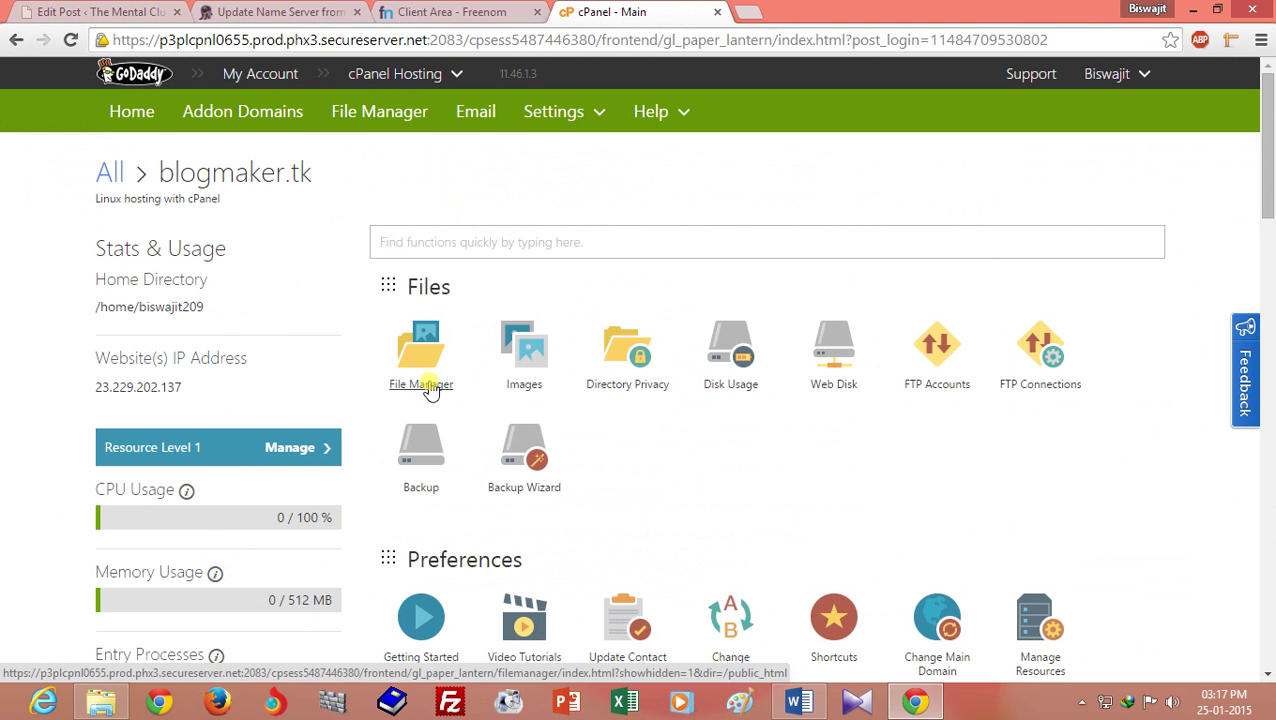
left_click(430, 390)
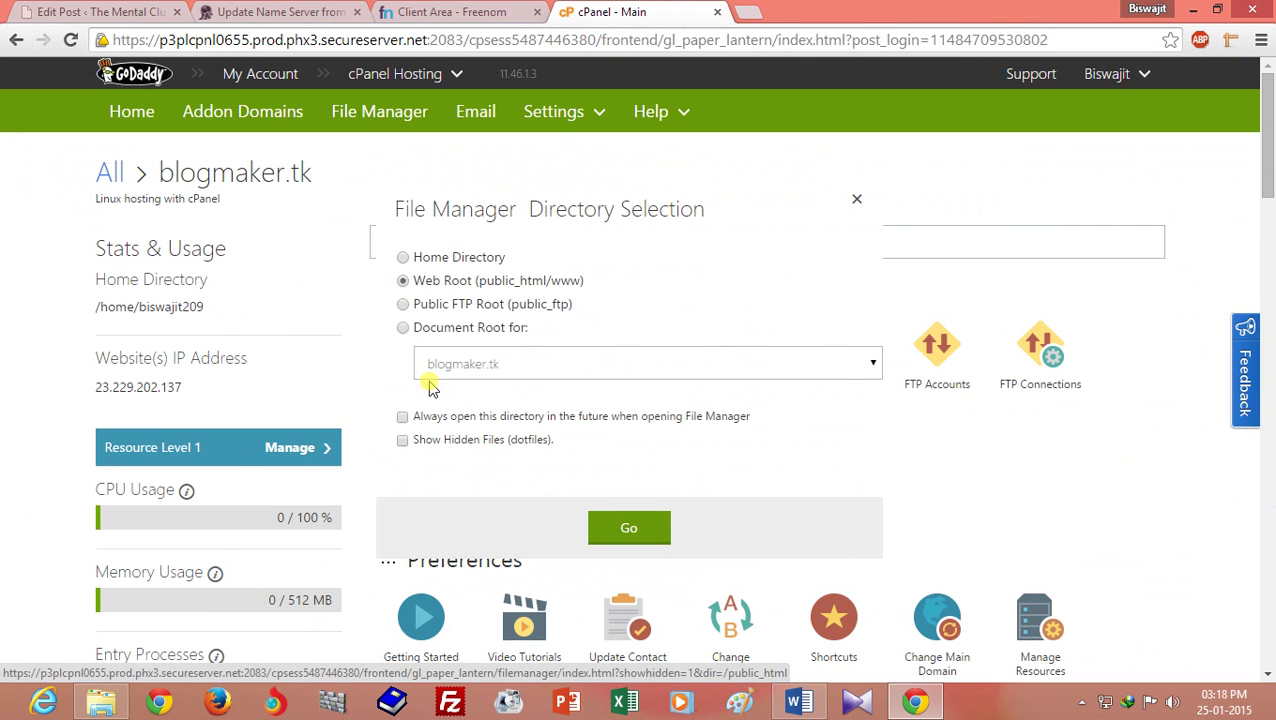
left_click(648, 531)
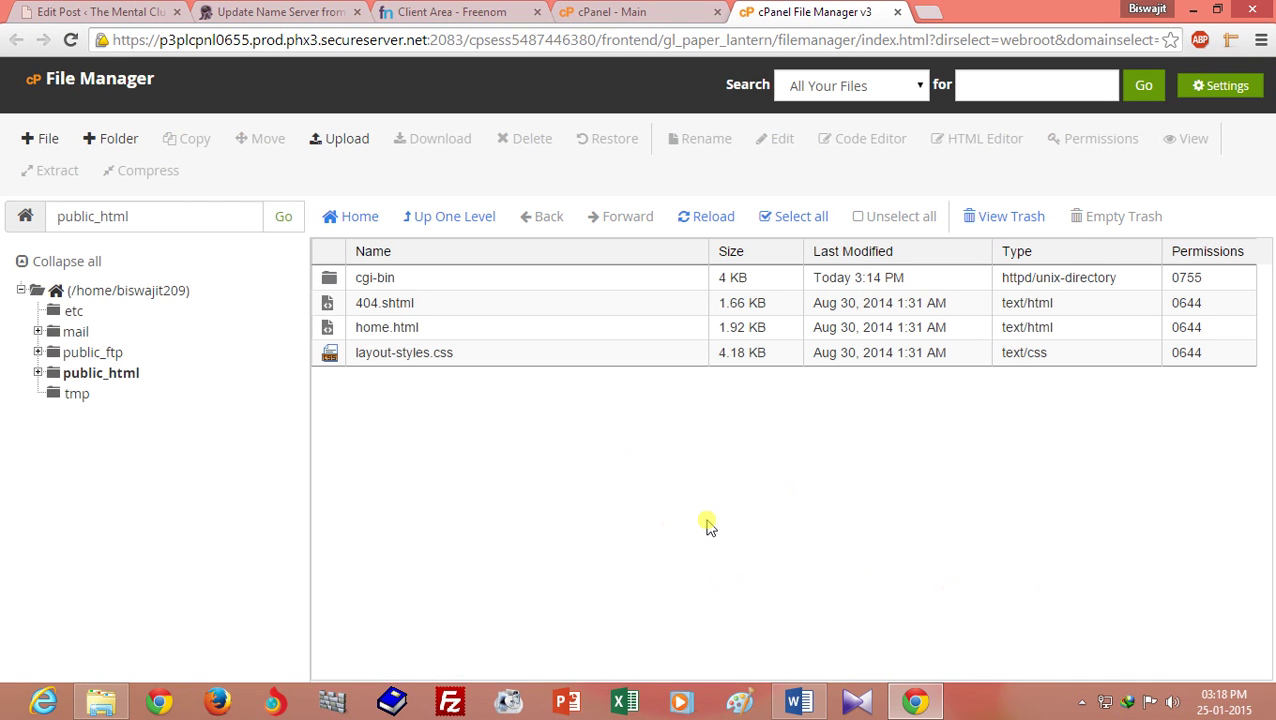
left_click(445, 12)
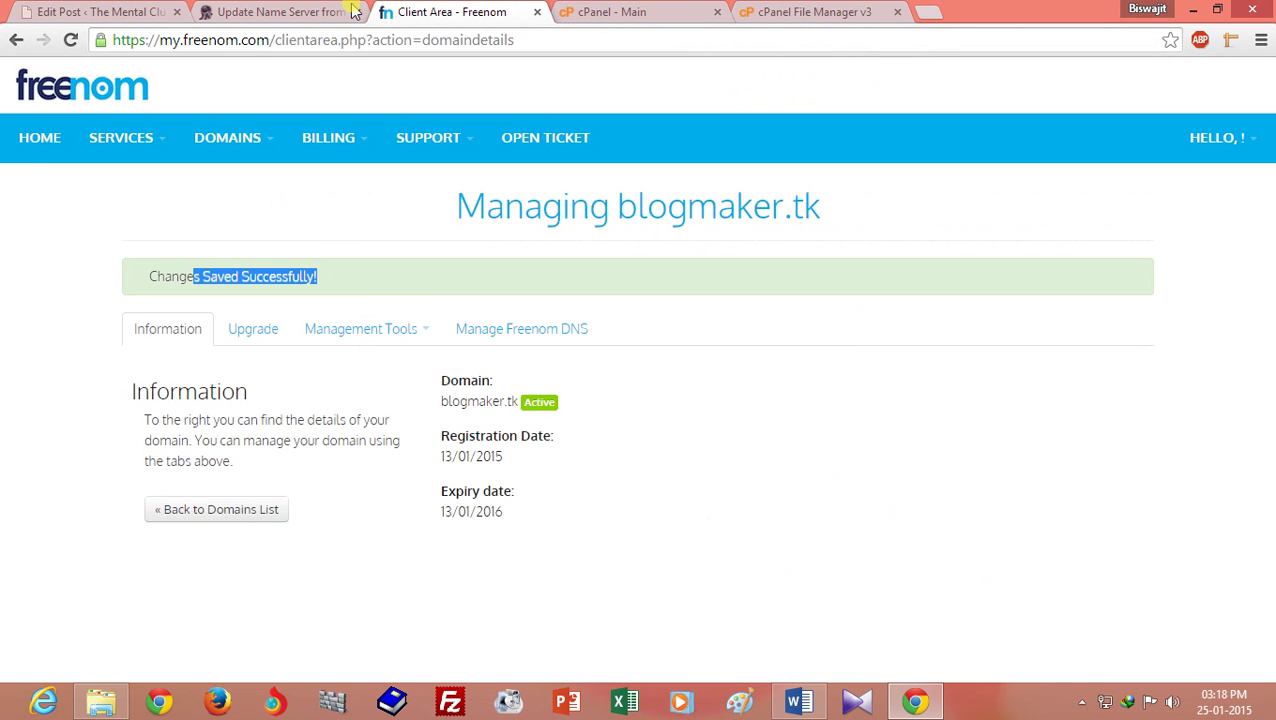
Check the post editor, cPanel, File Manager and Freenom tabs, ending on the 'Update Name Server from...' tutorial.
left_click(282, 12)
left_click(118, 11)
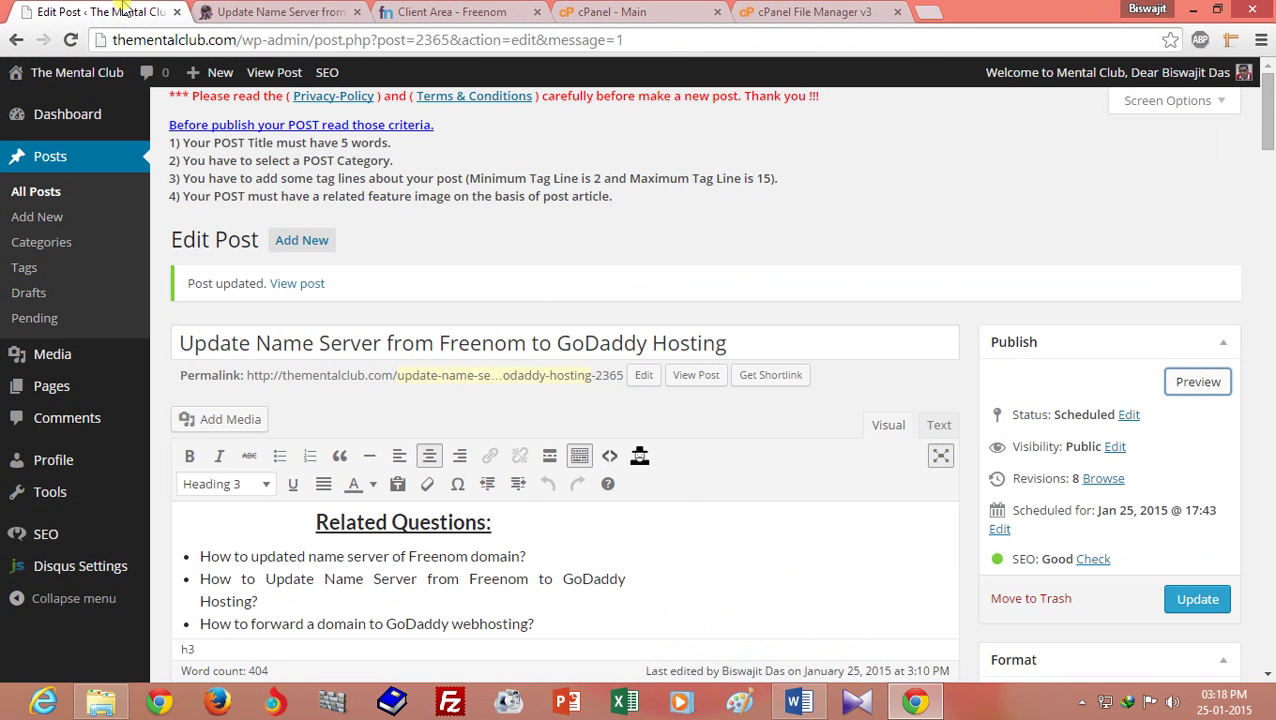
left_click(630, 11)
left_click(792, 10)
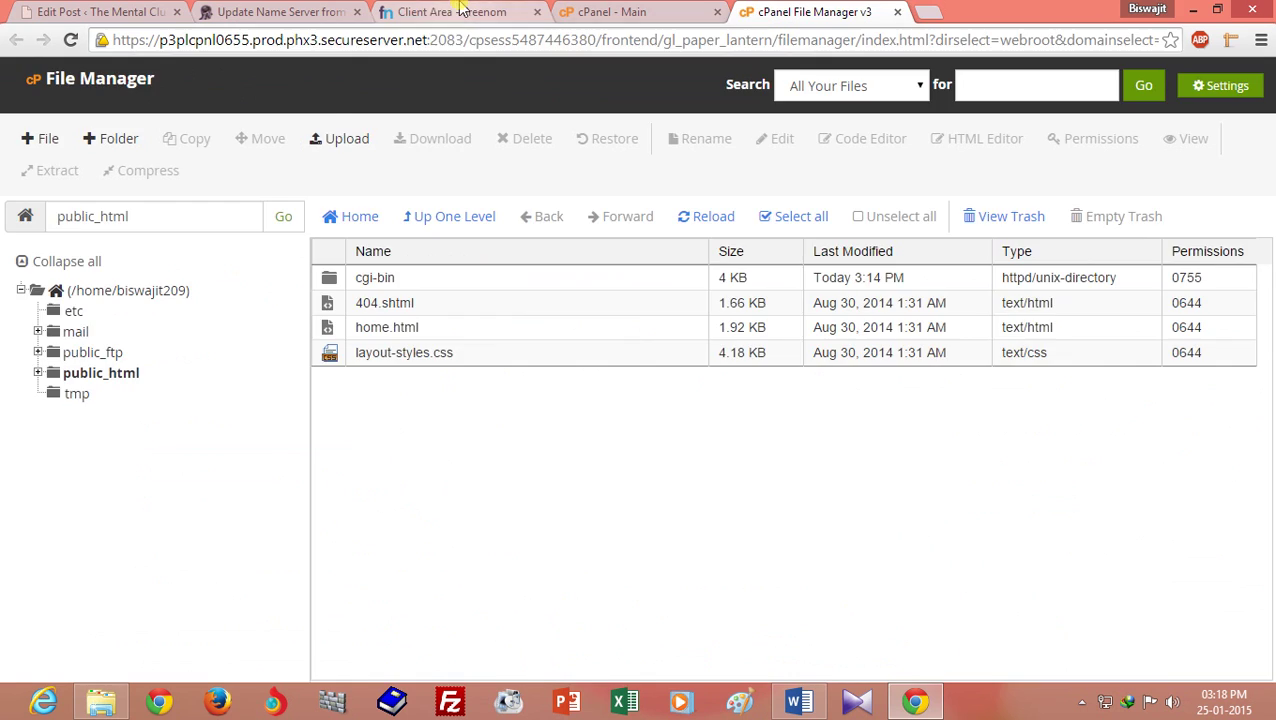
left_click(460, 8)
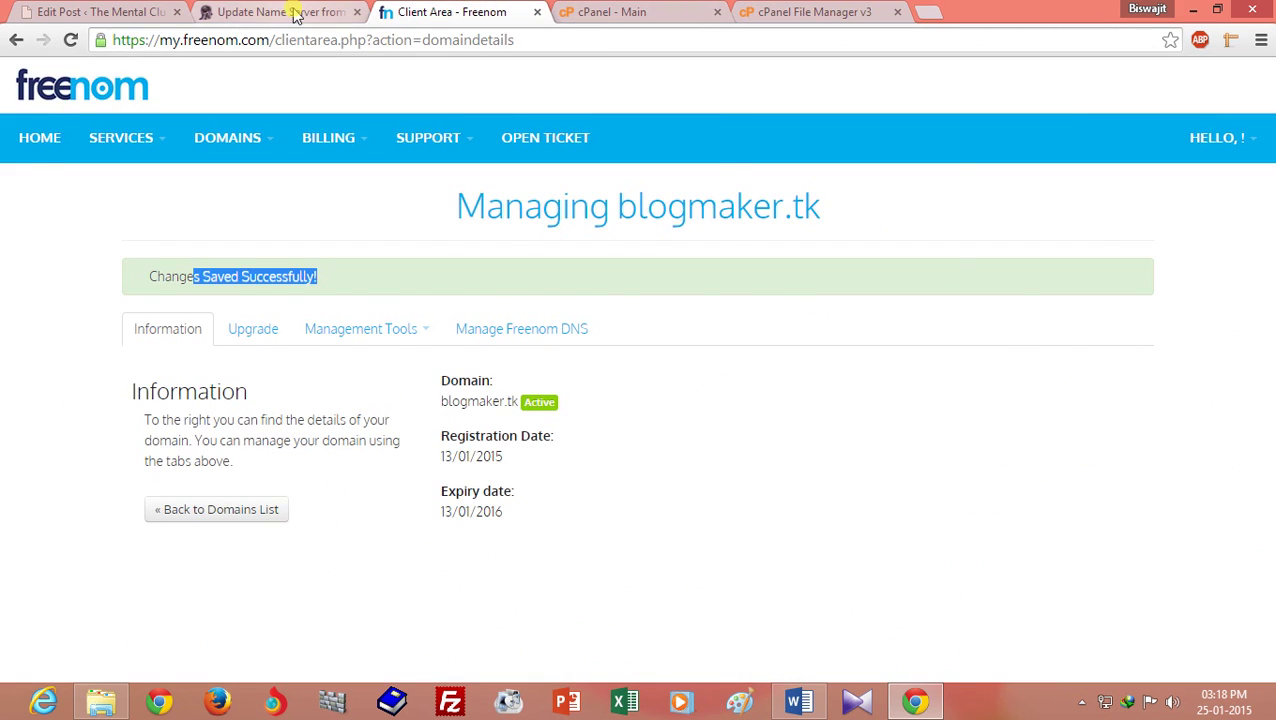
left_click(282, 10)
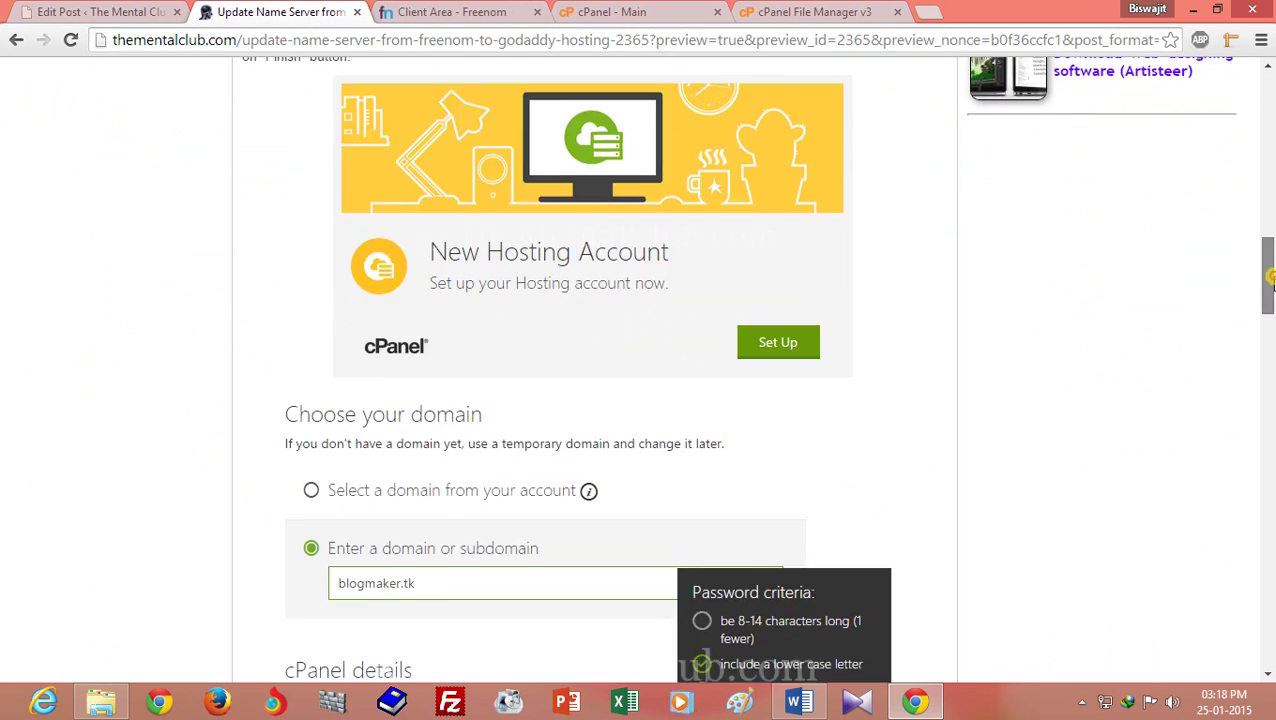